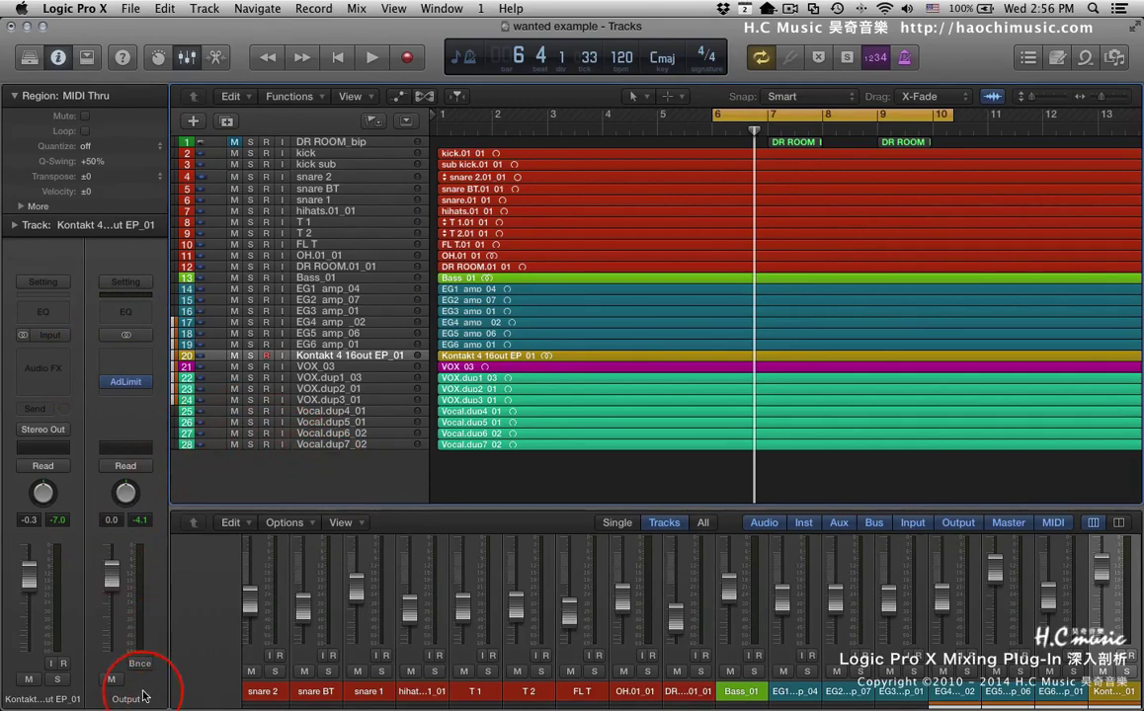
# Step: Insert a Multipressor above the AdLimit on the Output channel and move its window to the middle of the workspace
pyautogui.click(146, 377)
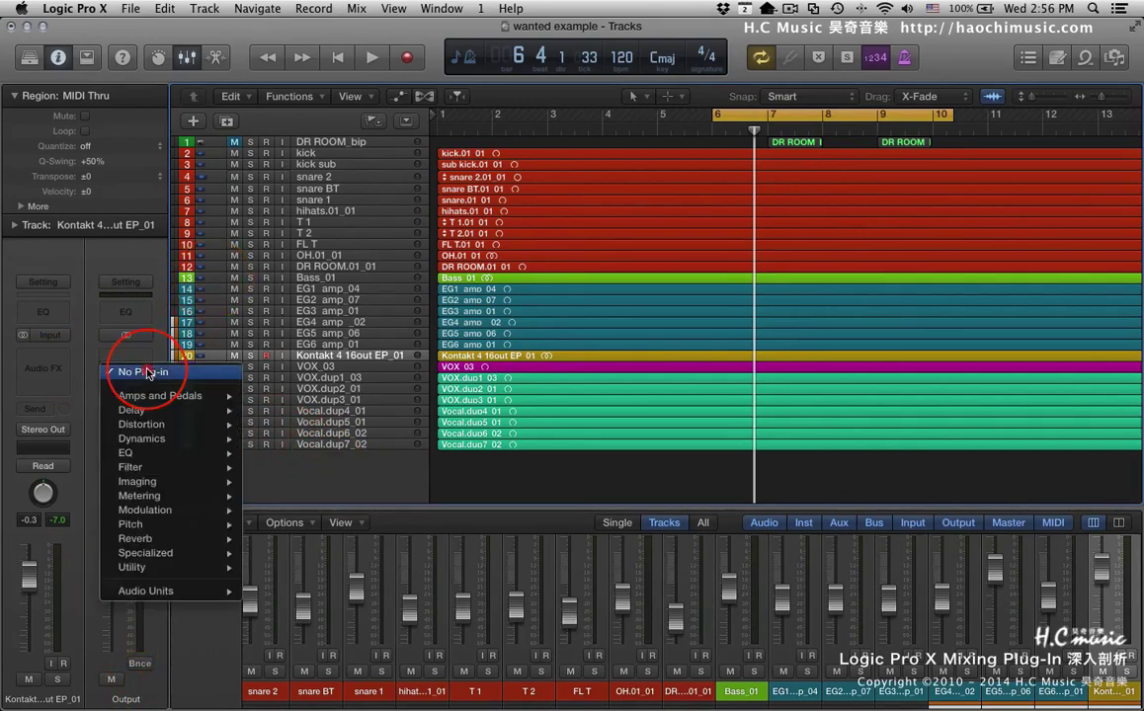
pyautogui.moveTo(148, 439)
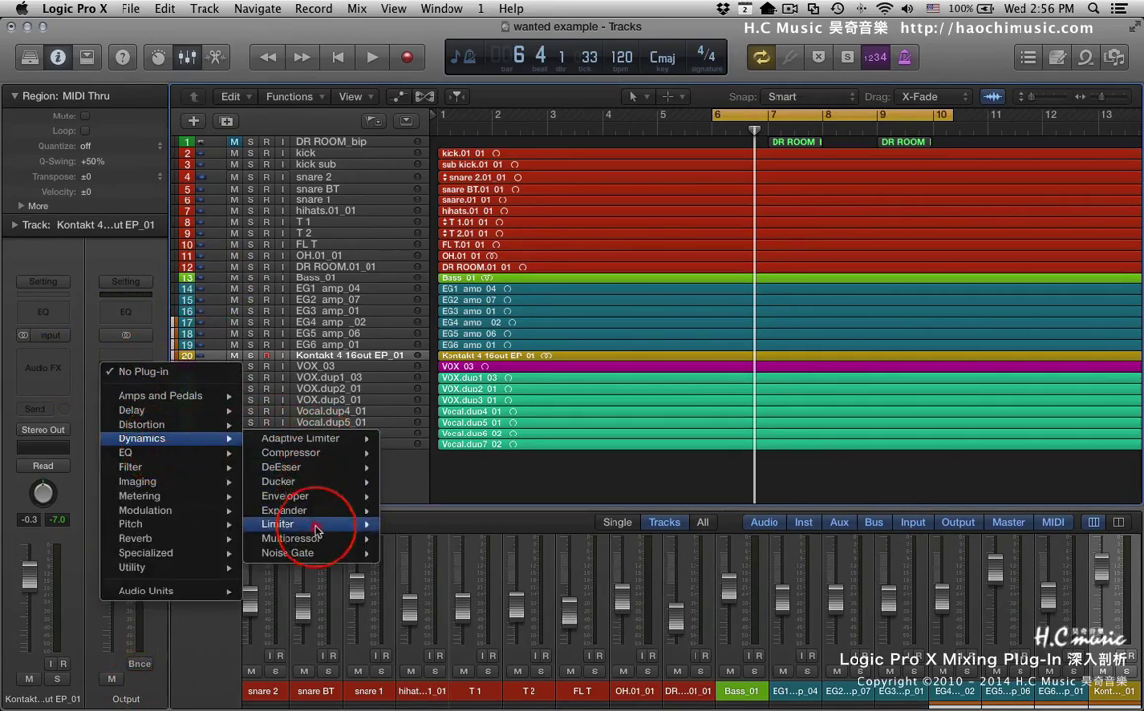
pyautogui.moveTo(312, 540)
pyautogui.click(405, 539)
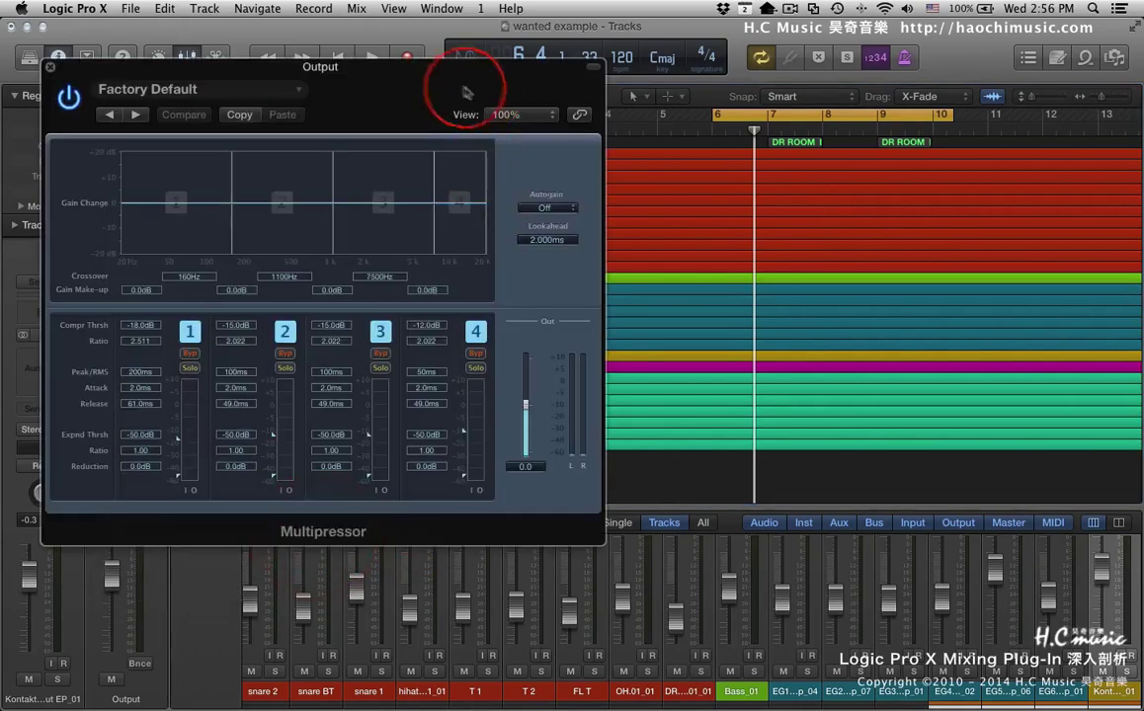
pyautogui.moveTo(466, 92); pyautogui.dragTo(663, 172)
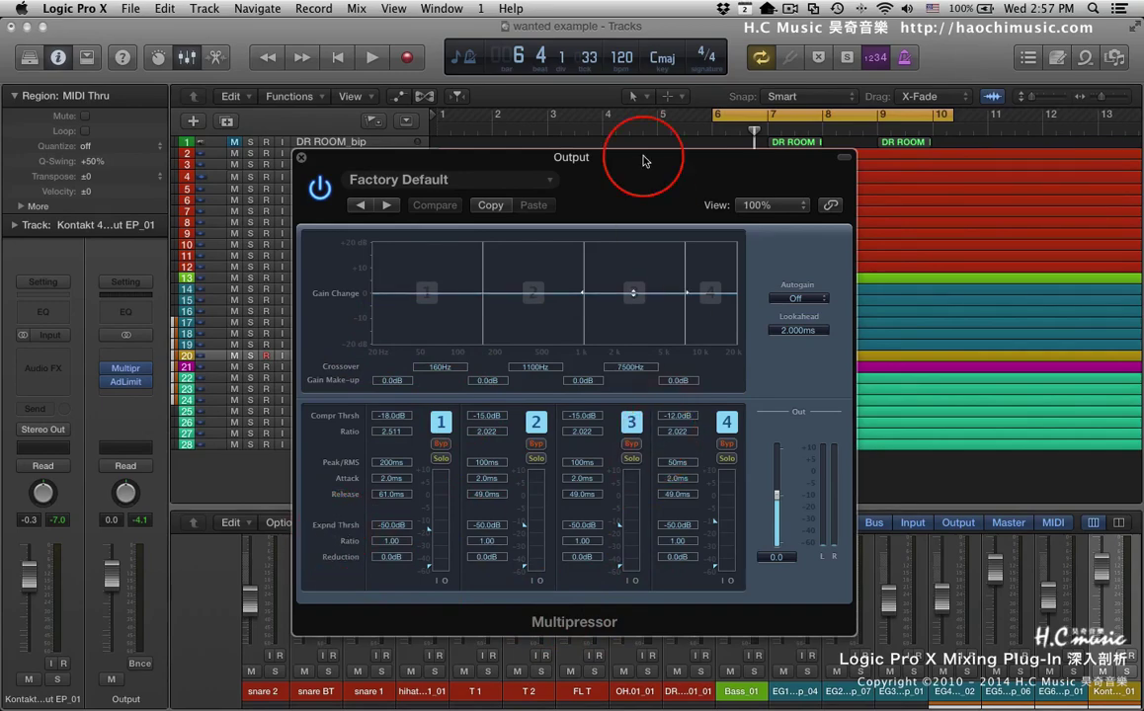
pyautogui.moveTo(642, 158); pyautogui.dragTo(641, 145)
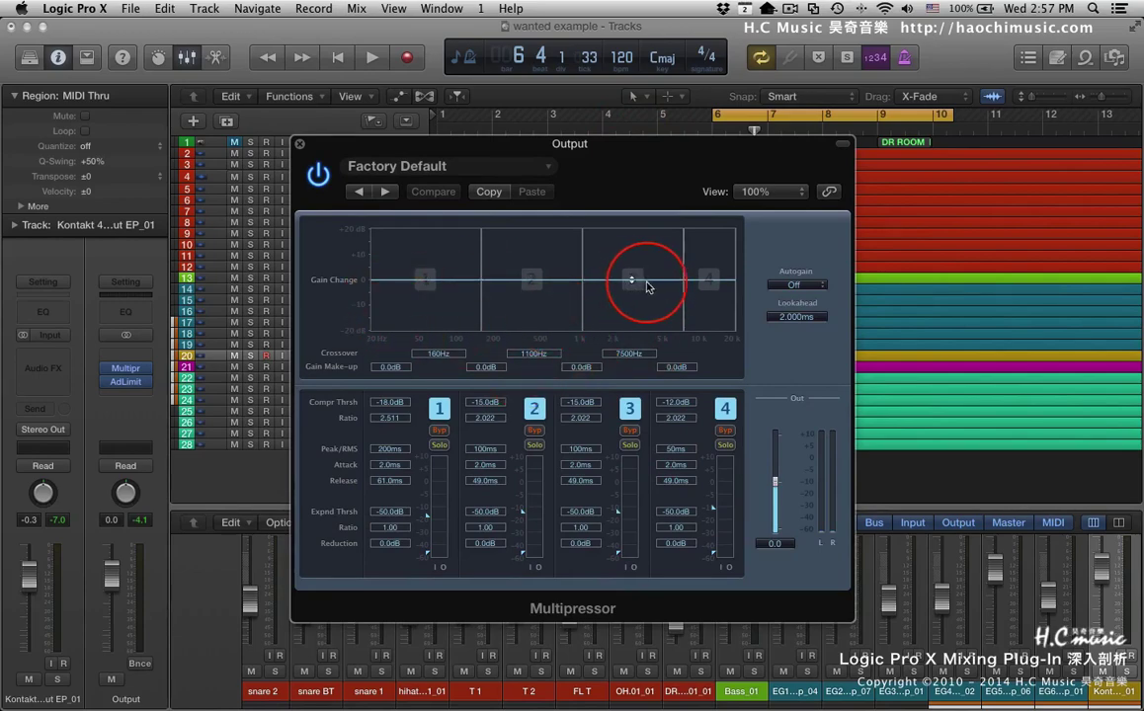
# Step: Set the Multipressor's first two crossovers to 180 Hz and 1000 Hz and band 2's gain make-up to -0.5 dB
pyautogui.click(482, 280)
pyautogui.moveTo(482, 283)
pyautogui.mouseDown()
pyautogui.moveTo(440, 285)
pyautogui.moveTo(494, 286)
pyautogui.mouseUp()
pyautogui.moveTo(432, 357); pyautogui.dragTo(431, 359)
pyautogui.click(532, 354)
pyautogui.moveTo(531, 355); pyautogui.dragTo(532, 359)
pyautogui.click(429, 284)
pyautogui.moveTo(428, 284)
pyautogui.mouseDown()
pyautogui.moveTo(429, 263)
pyautogui.moveTo(435, 352)
pyautogui.moveTo(429, 267)
pyautogui.moveTo(435, 289)
pyautogui.mouseUp()
pyautogui.click(445, 332)
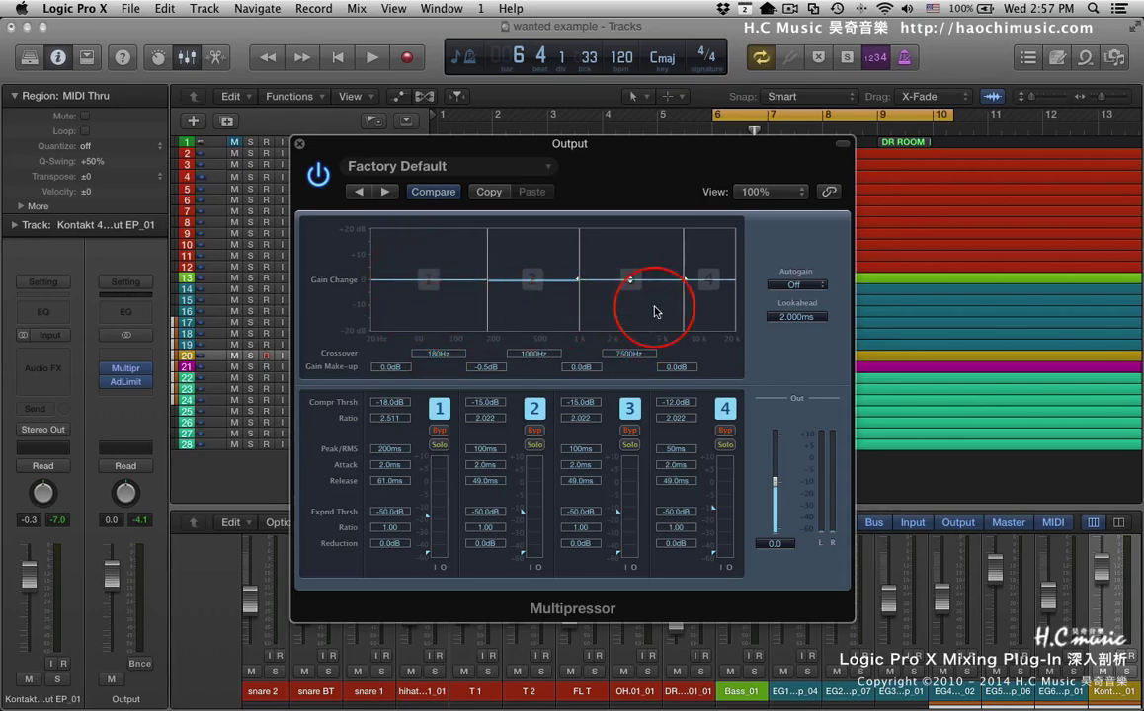
# Step: Lower the three crossovers to 130 Hz, 820 Hz and 5300 Hz, with gain make-up of -1.0 dB on bands 3 and 4
pyautogui.moveTo(487, 280); pyautogui.dragTo(468, 280)
pyautogui.moveTo(579, 281); pyautogui.dragTo(567, 281)
pyautogui.moveTo(677, 287)
pyautogui.mouseDown()
pyautogui.moveTo(685, 275)
pyautogui.moveTo(664, 281)
pyautogui.mouseUp()
pyautogui.click(575, 363)
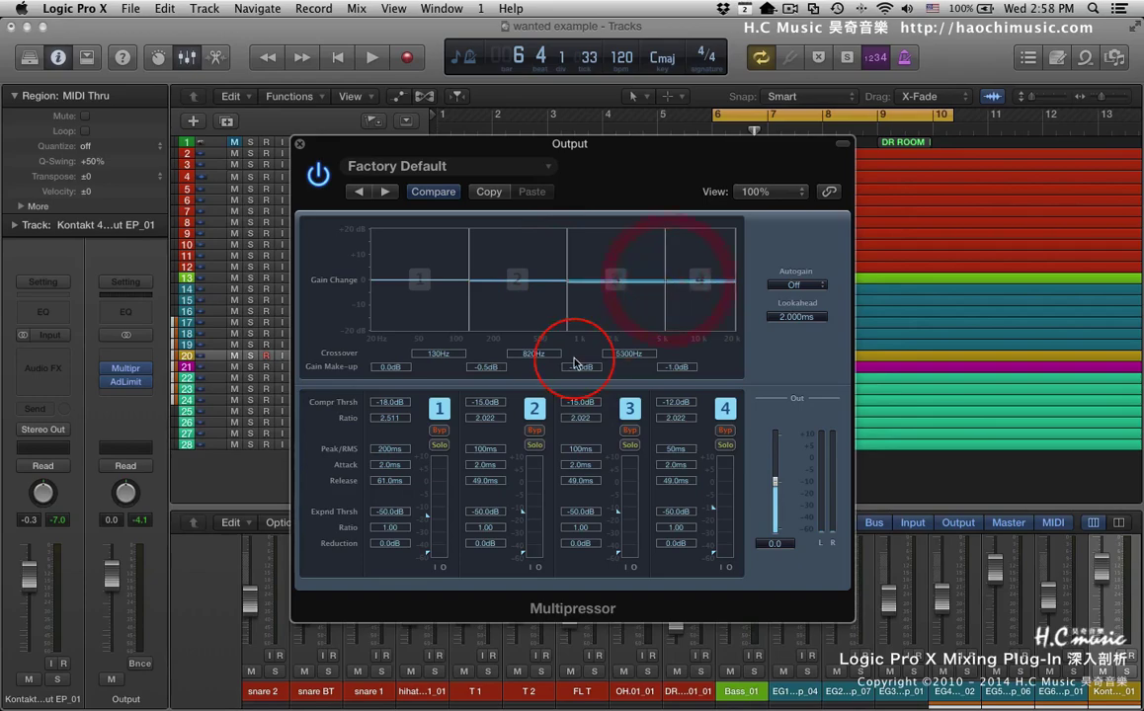
# Step: Lower the third crossover to 2100 Hz and turn off bands 2, 3 and 4, leaving only band 1 active
pyautogui.click(534, 431)
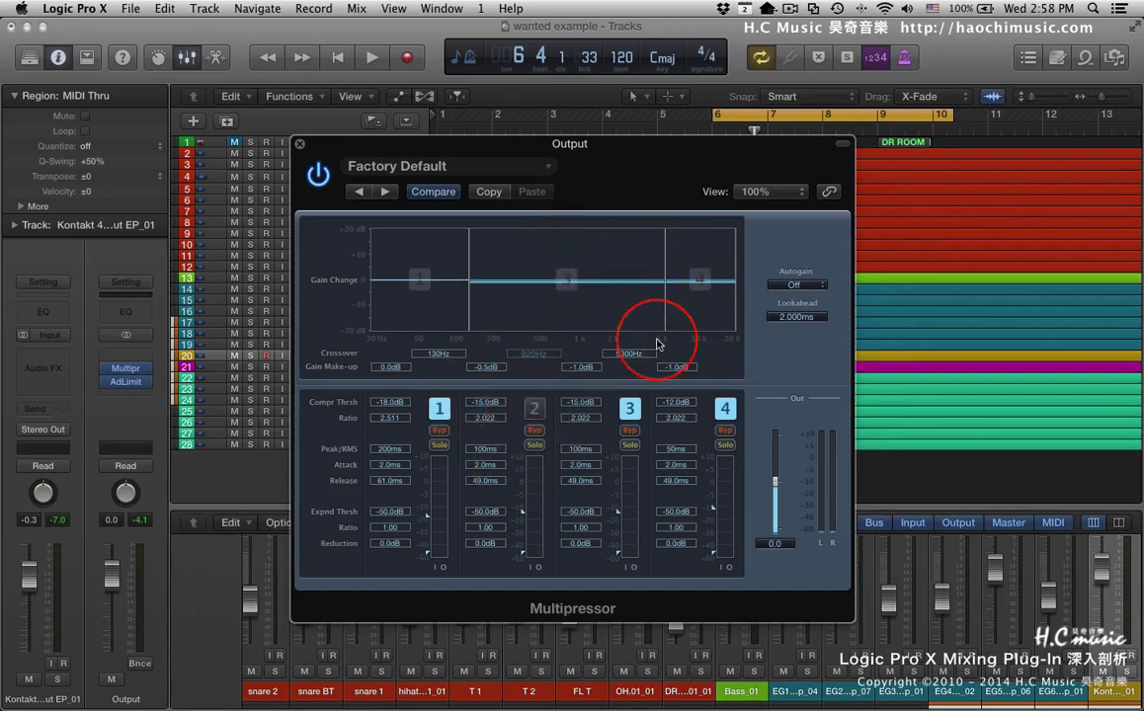
pyautogui.moveTo(664, 283); pyautogui.dragTo(620, 287)
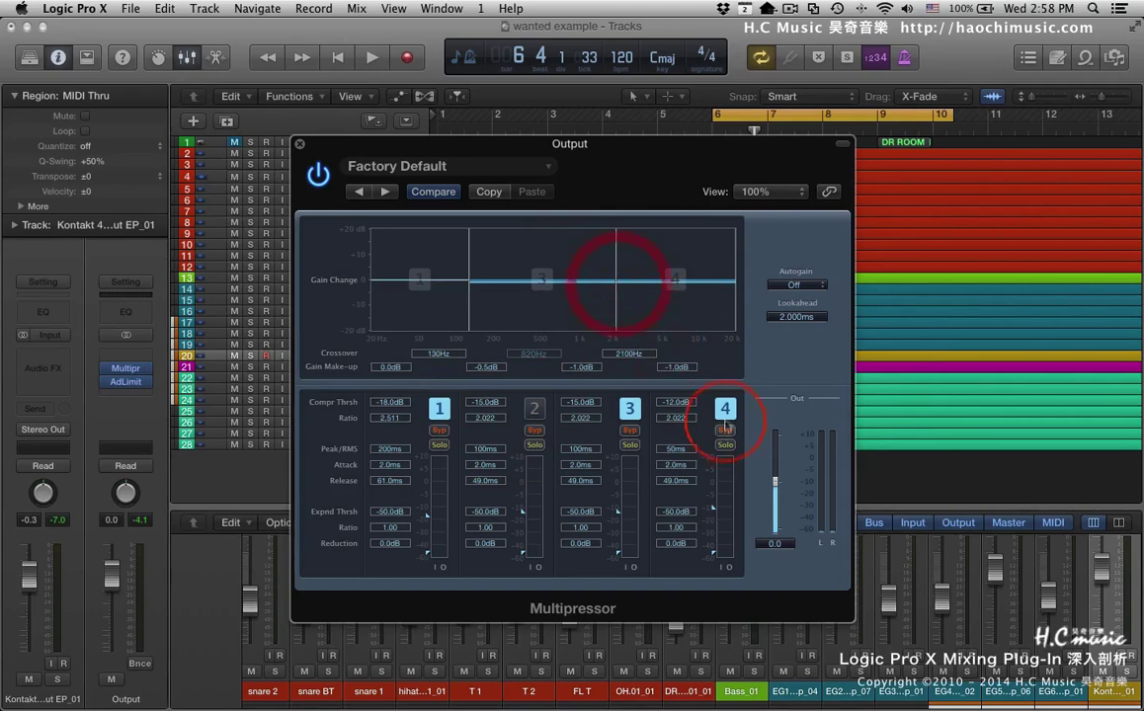
pyautogui.click(725, 430)
pyautogui.click(629, 431)
pyautogui.click(514, 436)
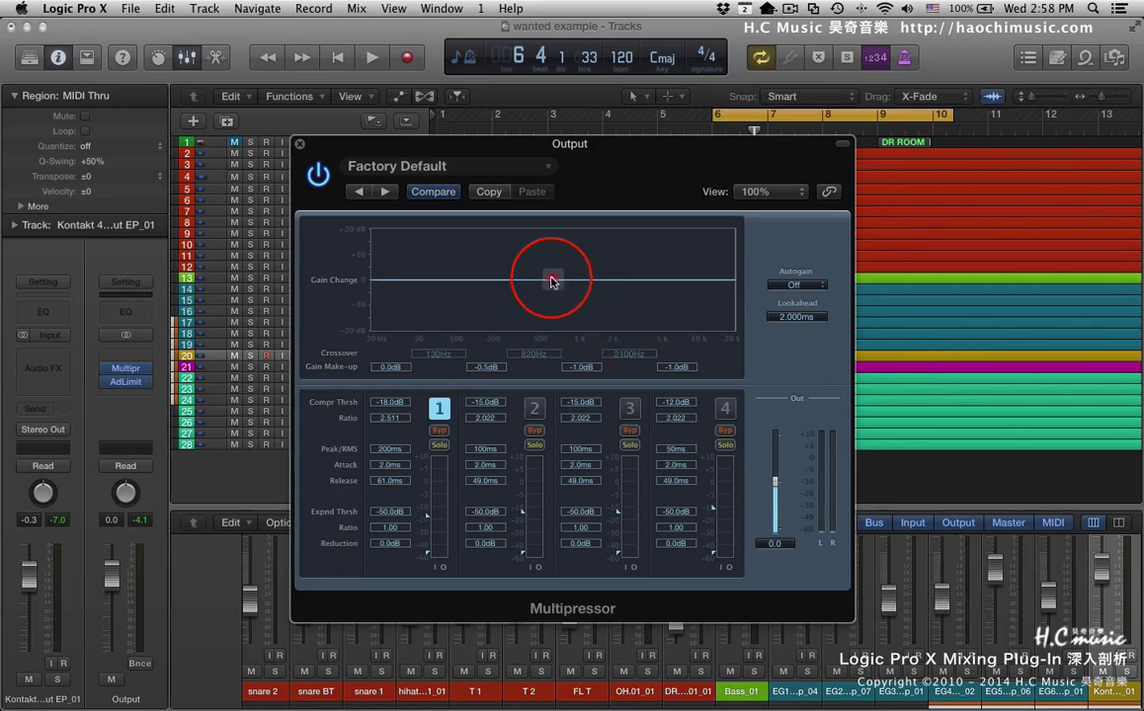
# Step: Try band 1's gain make-up at 8.5 dB, -11.5 dB and 14.5 dB, ending at 0.5 dB
pyautogui.moveTo(550, 280); pyautogui.dragTo(552, 257)
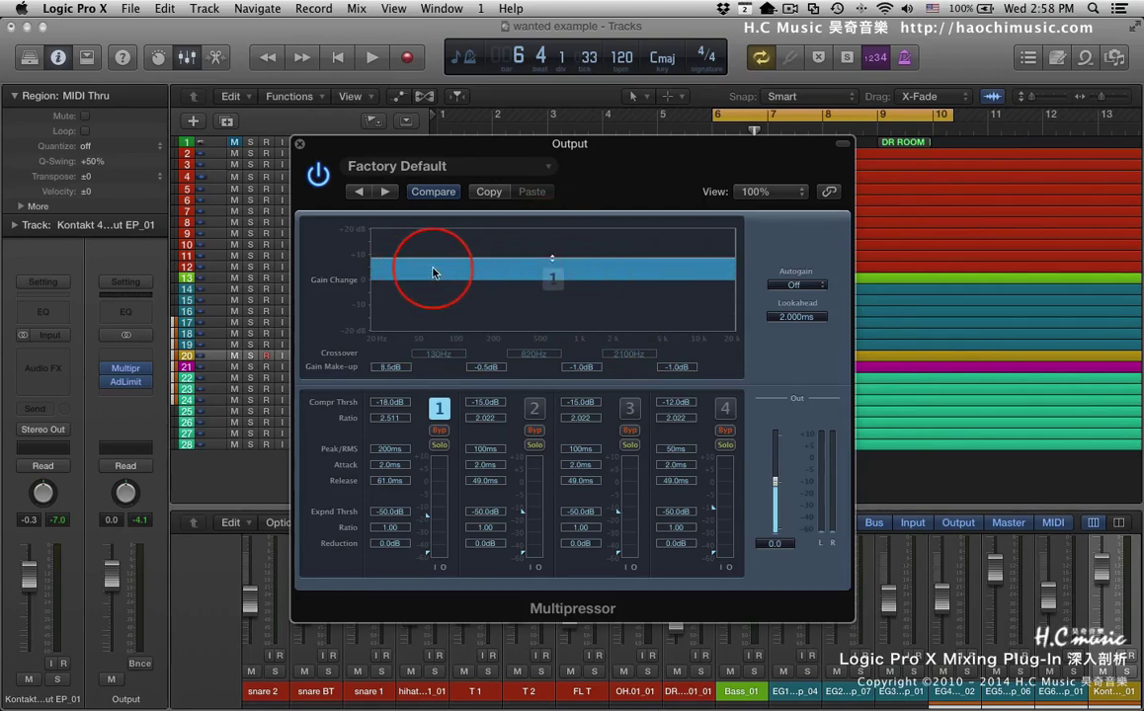
pyautogui.moveTo(549, 259); pyautogui.dragTo(537, 316)
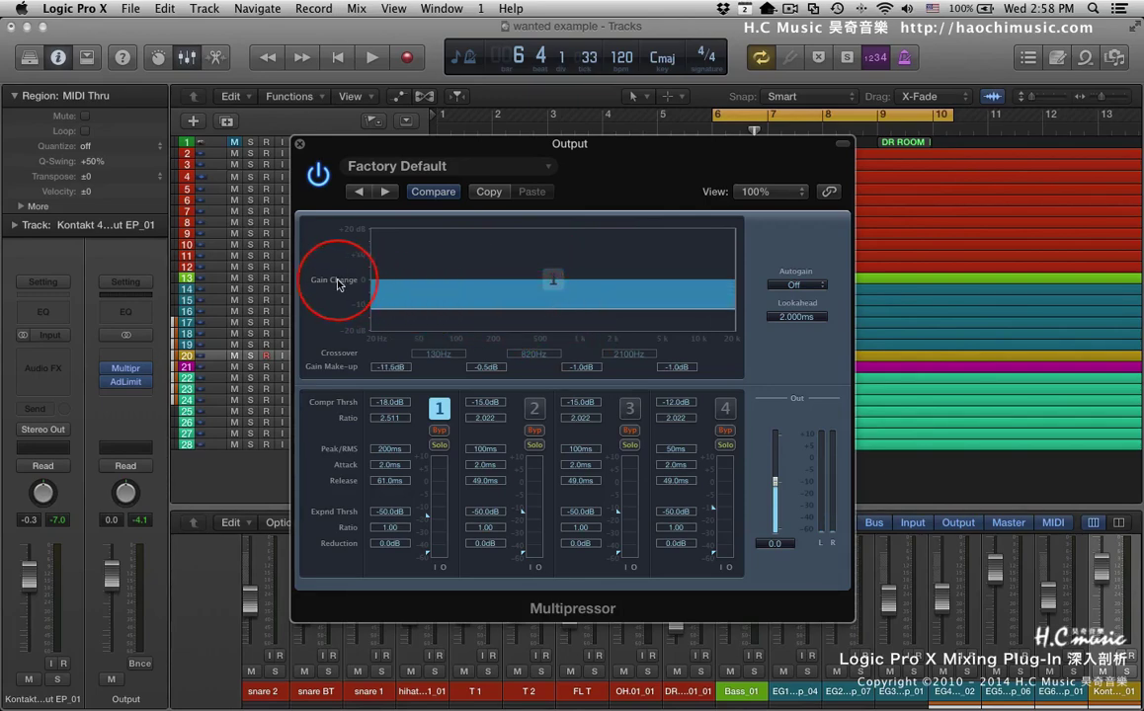
pyautogui.moveTo(536, 306); pyautogui.dragTo(551, 246)
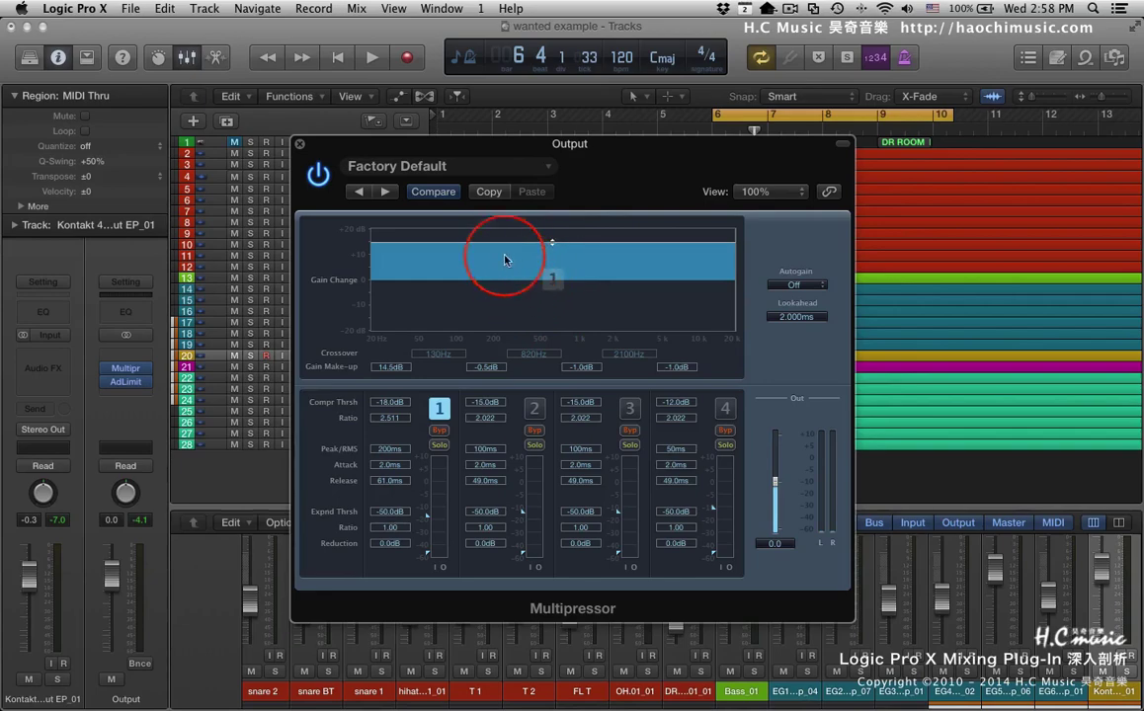
pyautogui.moveTo(551, 247); pyautogui.dragTo(551, 281)
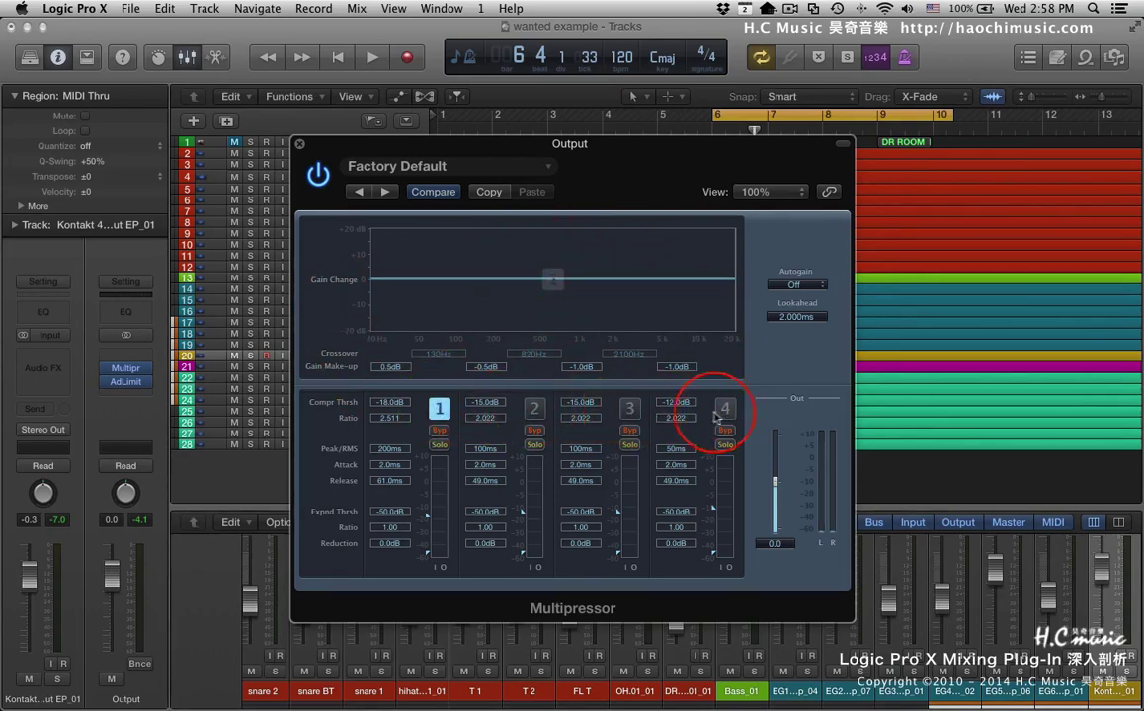
# Step: Switch band 1's bypass and solo on and back off
pyautogui.click(439, 432)
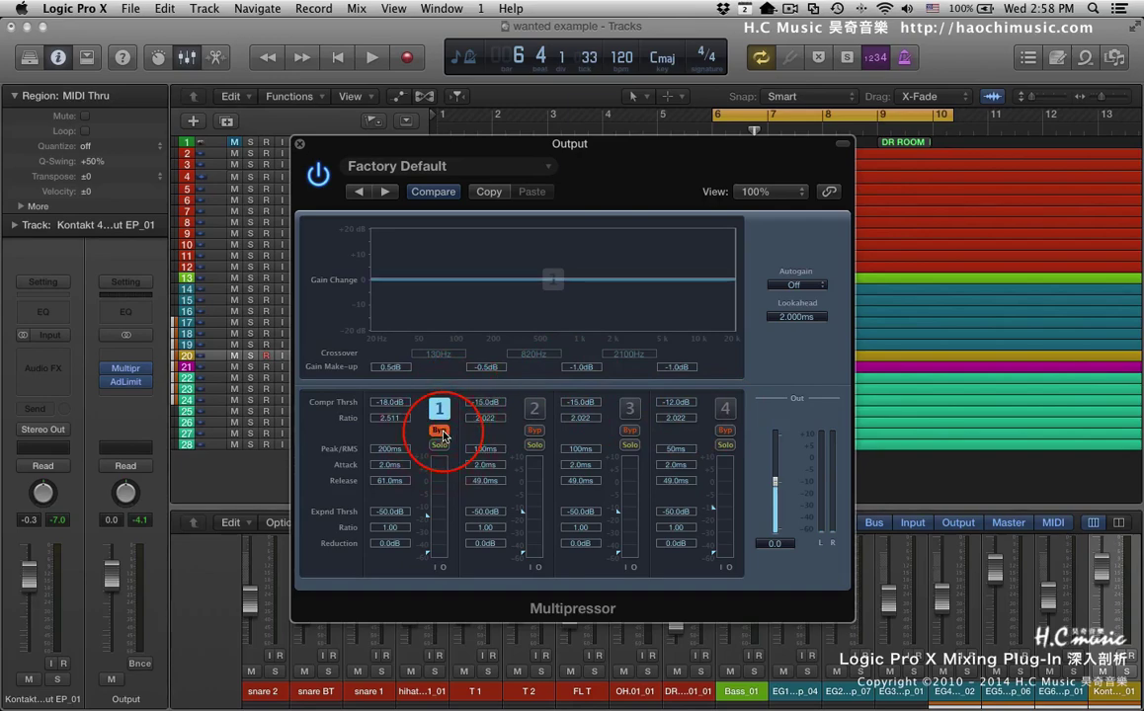
pyautogui.click(441, 446)
pyautogui.click(440, 432)
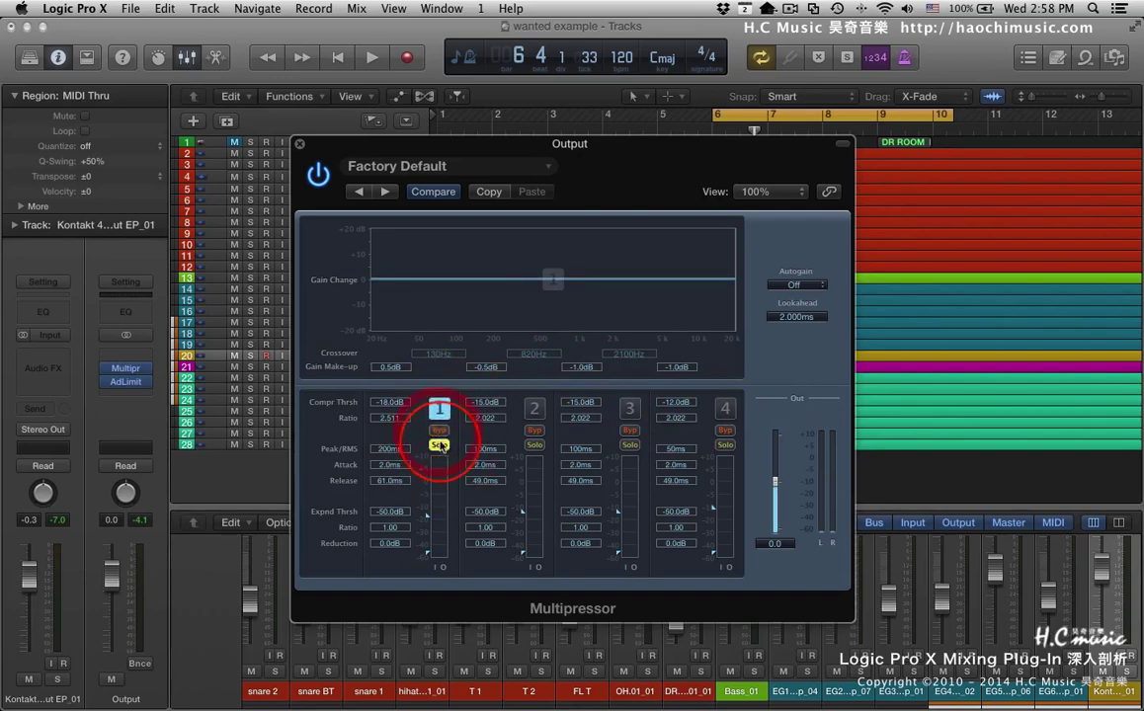
pyautogui.click(439, 445)
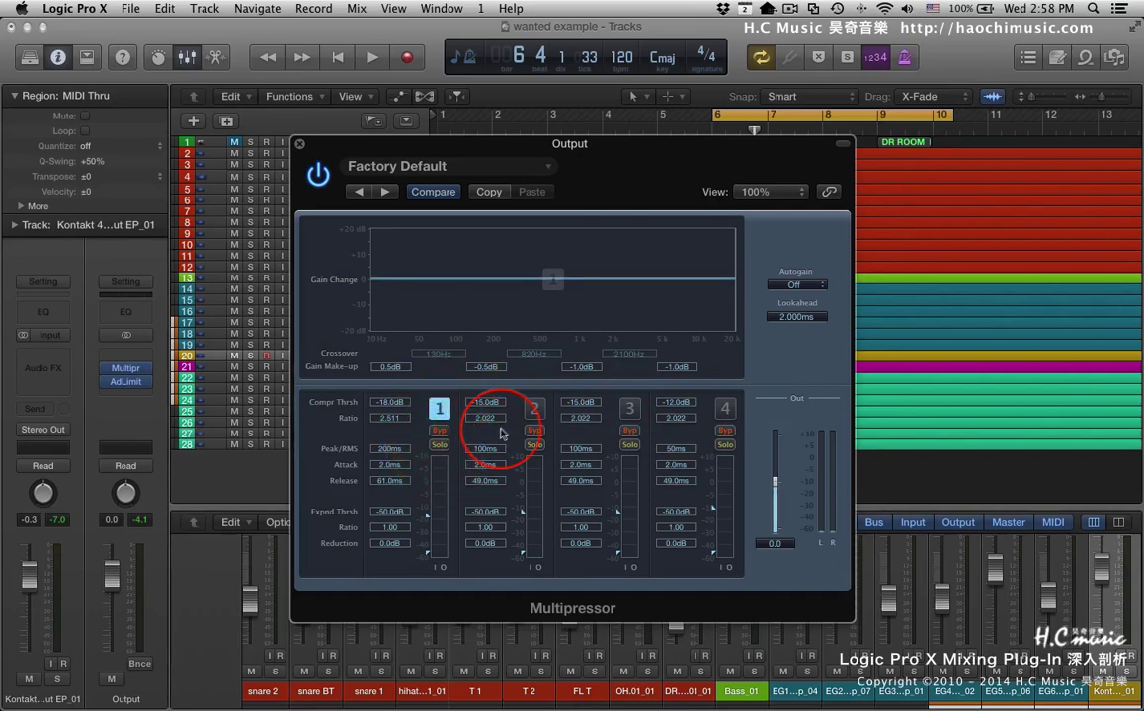
# Step: Turn band 2 back on, set the first crossover to 730 Hz, and reset gain make-up on bands 1 and 2 to 0.0 dB
pyautogui.click(533, 409)
pyautogui.moveTo(468, 284); pyautogui.dragTo(562, 282)
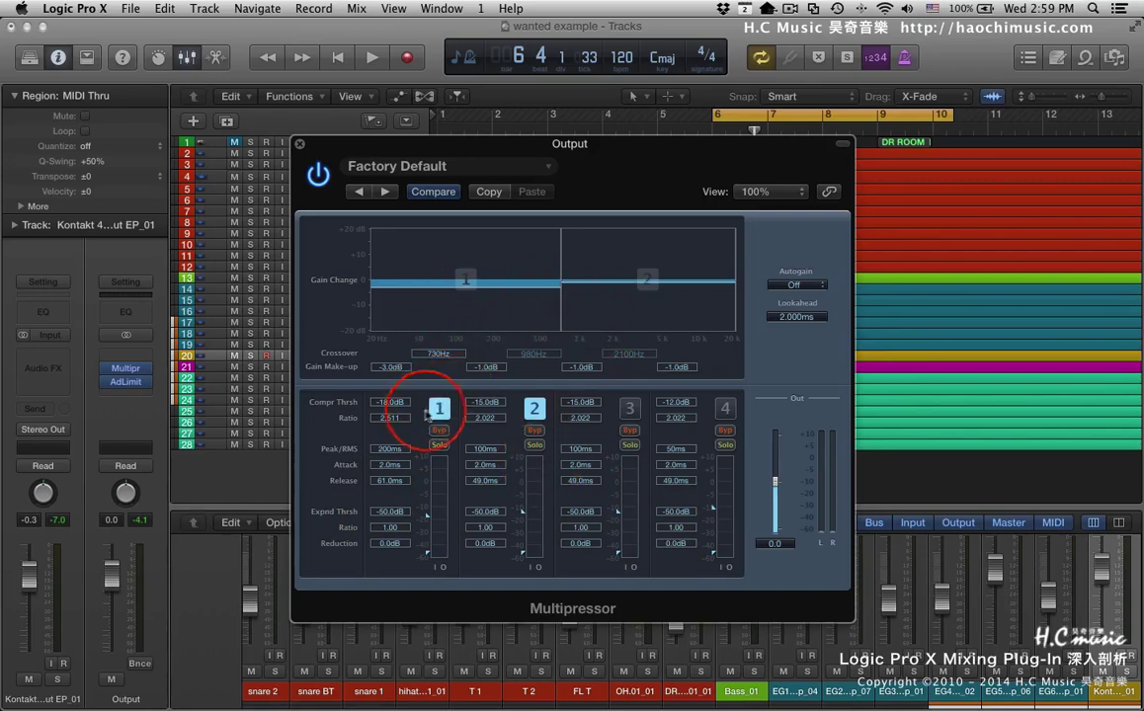
pyautogui.keyDown('alt'); pyautogui.click(390, 367); pyautogui.keyUp('alt')
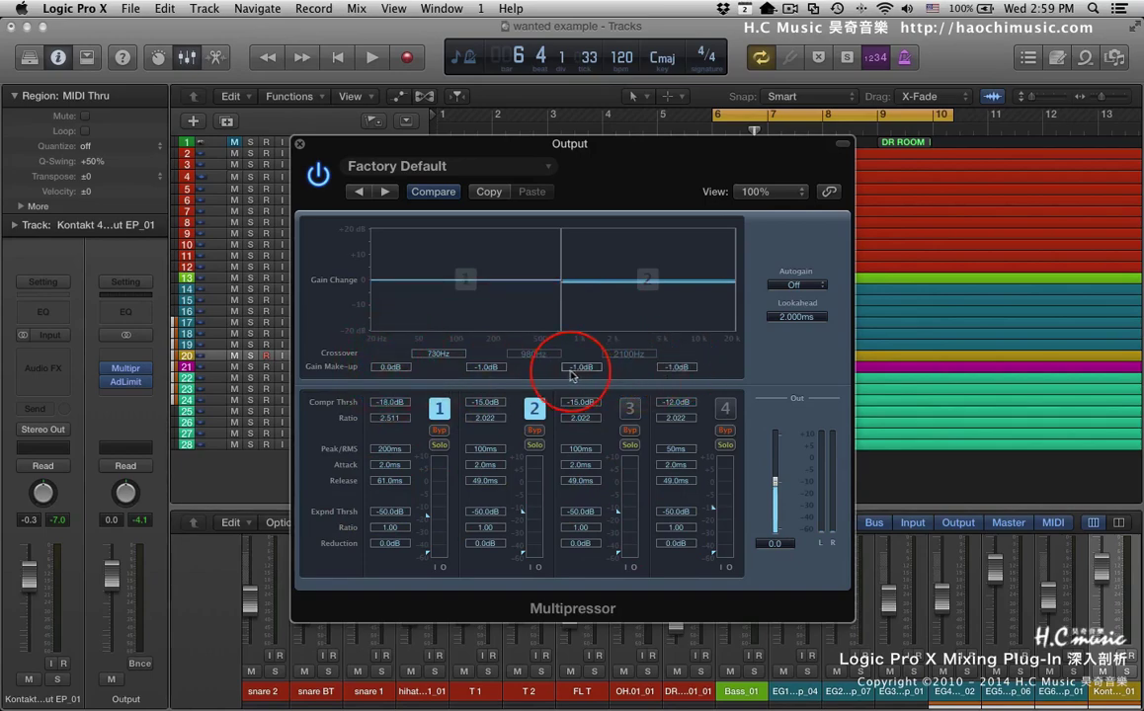
pyautogui.keyDown('alt'); pyautogui.click(488, 368); pyautogui.keyUp('alt')
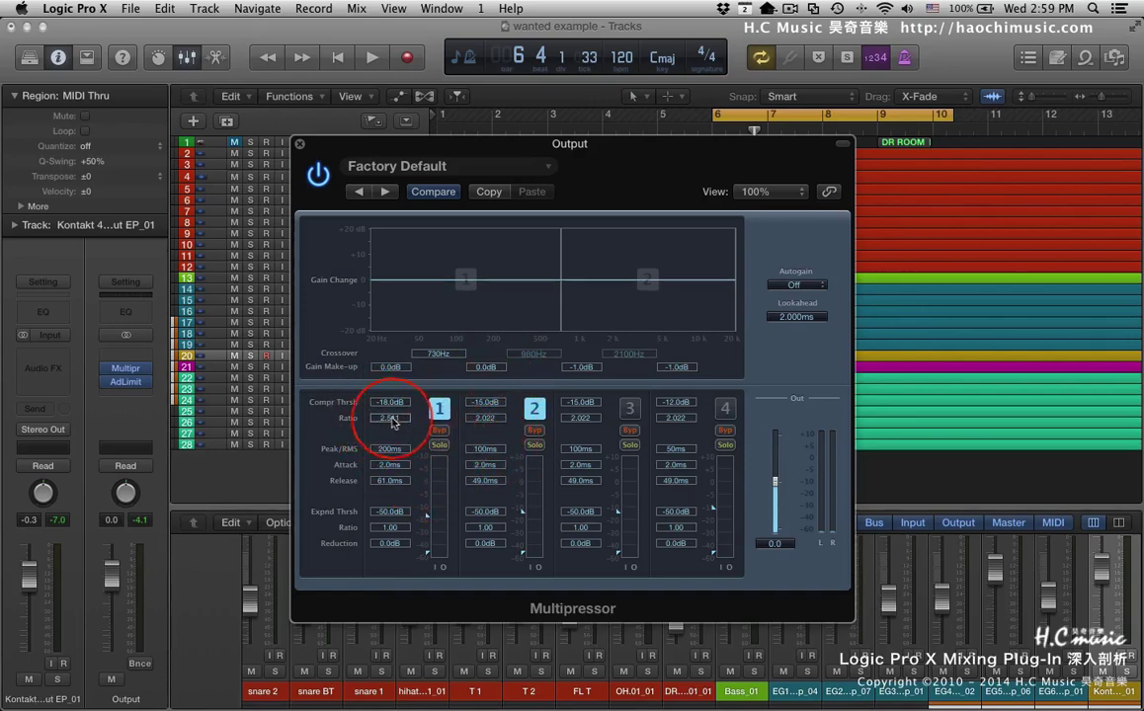
# Step: Play the song with the Multipressor bypassed and again with it enabled to compare the sound and gain reduction
pyautogui.click(319, 174)
pyautogui.press('space')
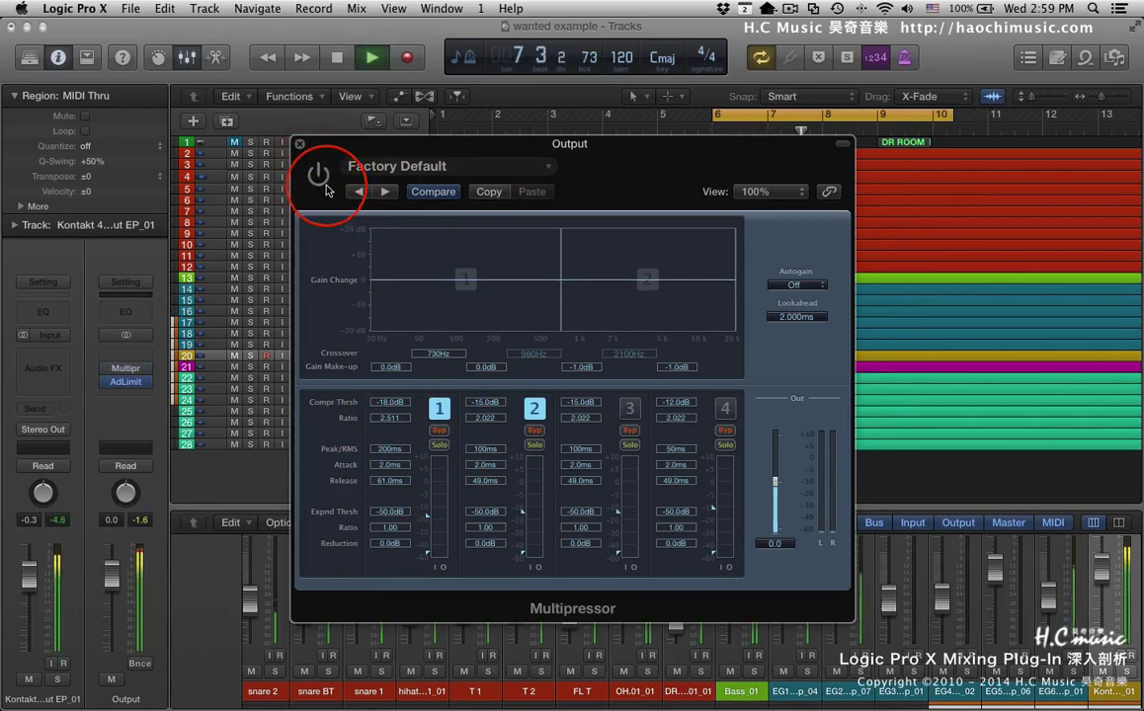
pyautogui.press('space')
pyautogui.click(318, 175)
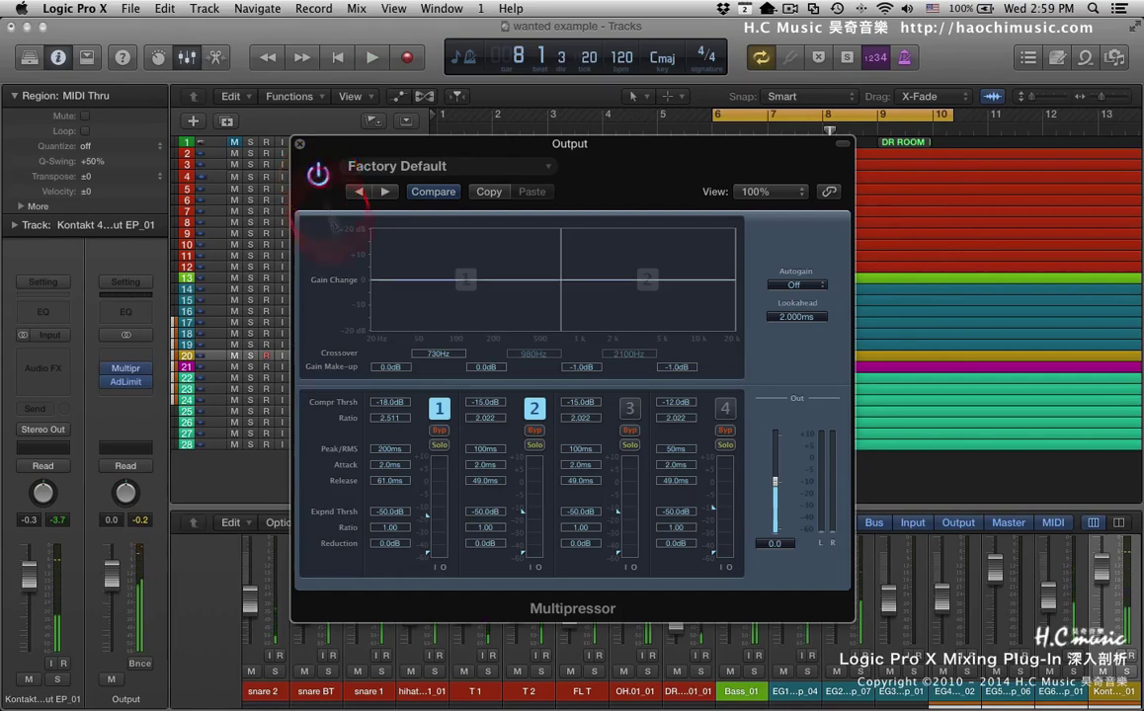
pyautogui.press('space')
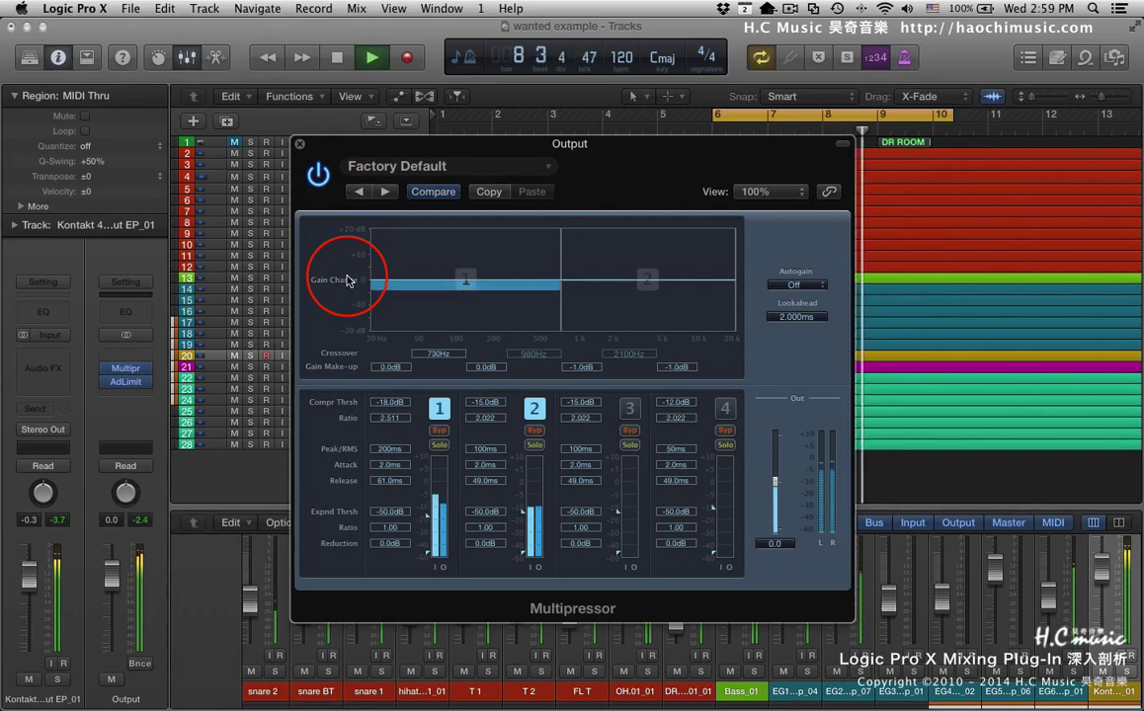
pyautogui.press('space')
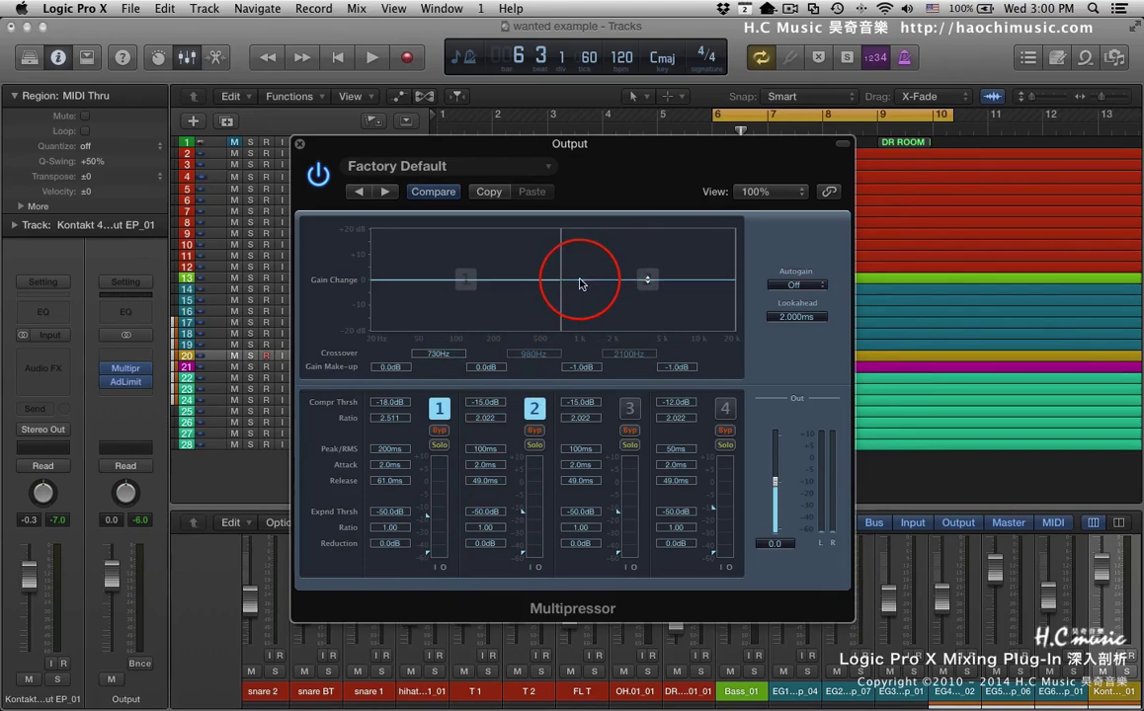
# Step: Raise band 2's gain make-up to 6.5 dB during playback, and stop the playback
pyautogui.press('space')
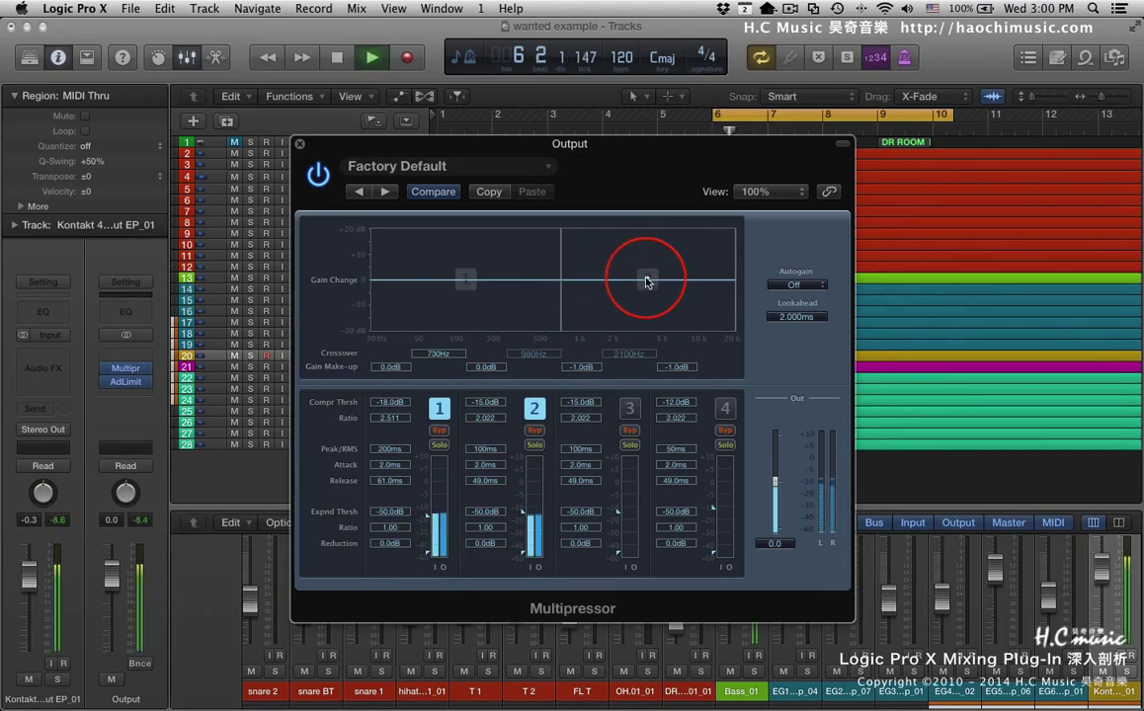
pyautogui.moveTo(651, 276); pyautogui.dragTo(646, 265)
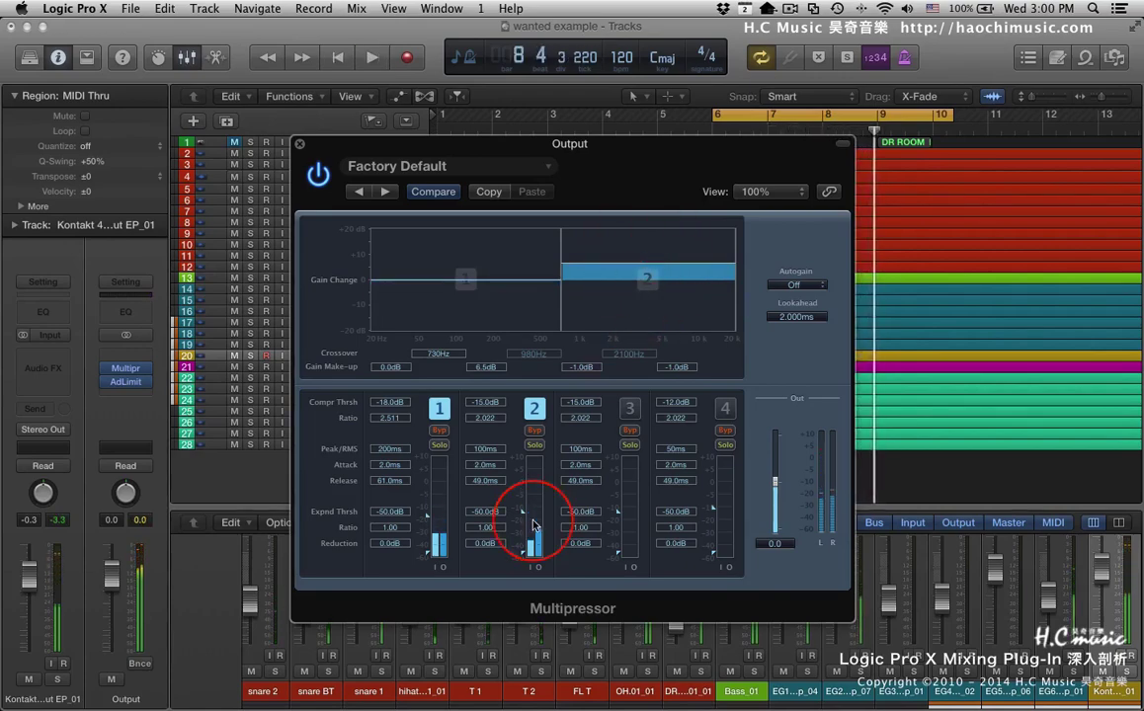
pyautogui.press('space')
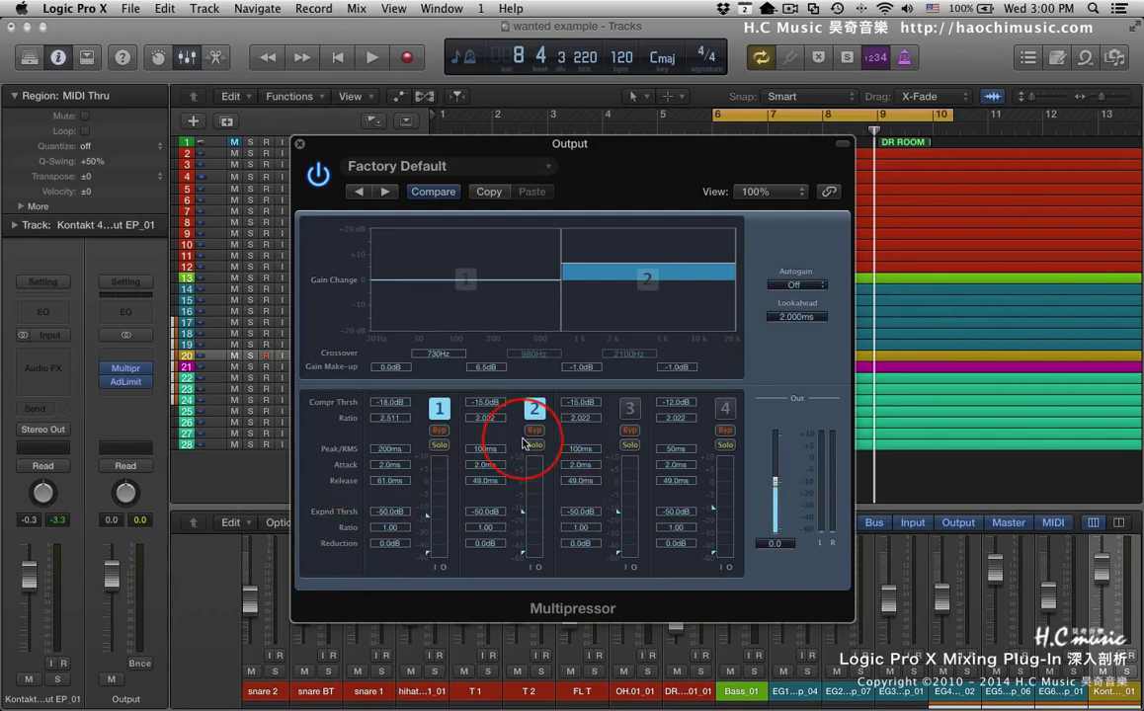
# Step: Move the Multipressor window clear of the ruler and set the cycle range from bar 2 to about bar 5
pyautogui.moveTo(655, 165); pyautogui.dragTo(591, 225)
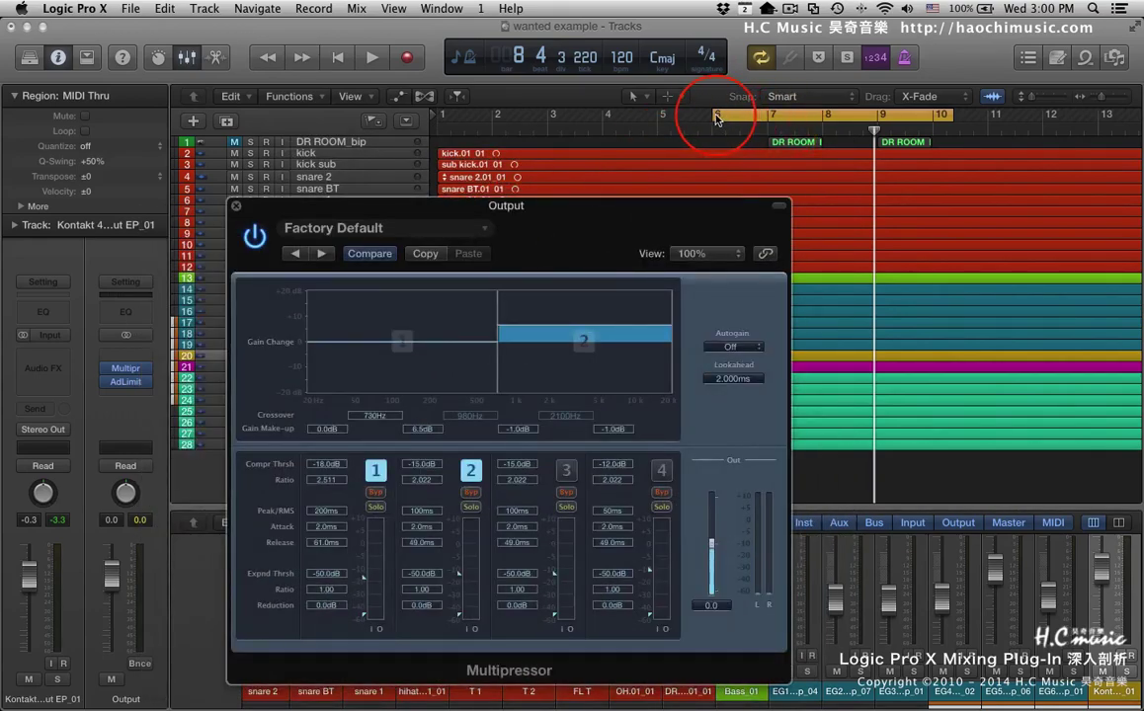
pyautogui.moveTo(715, 119); pyautogui.dragTo(493, 116)
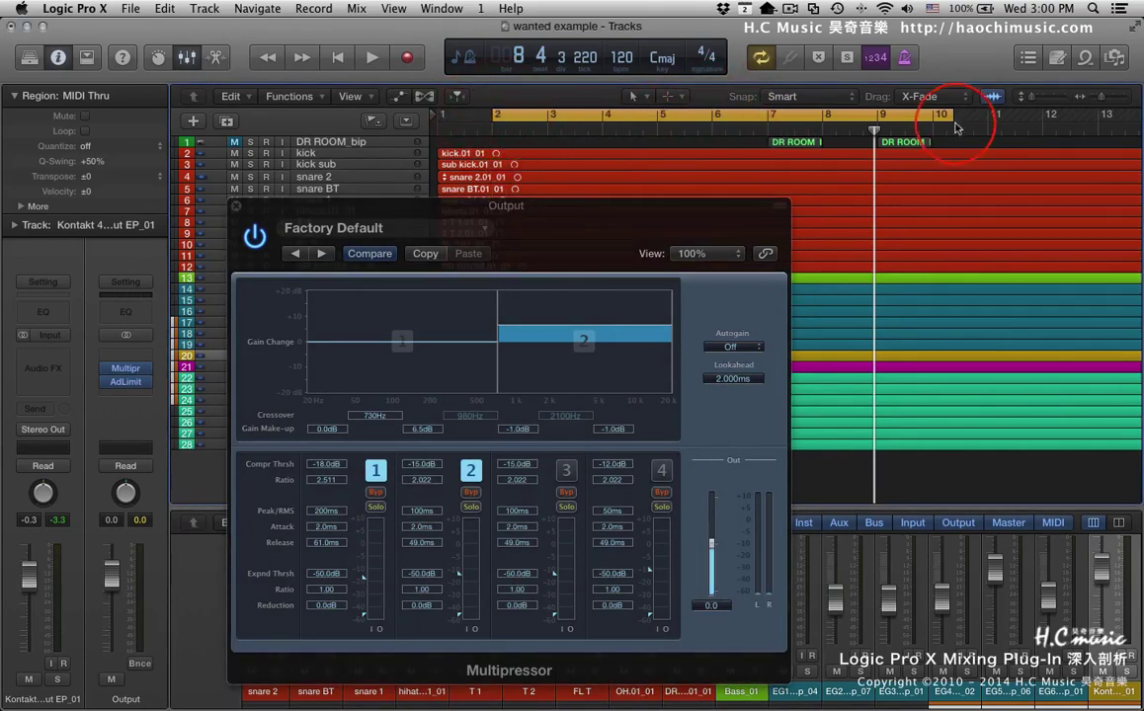
pyautogui.moveTo(940, 117); pyautogui.dragTo(664, 114)
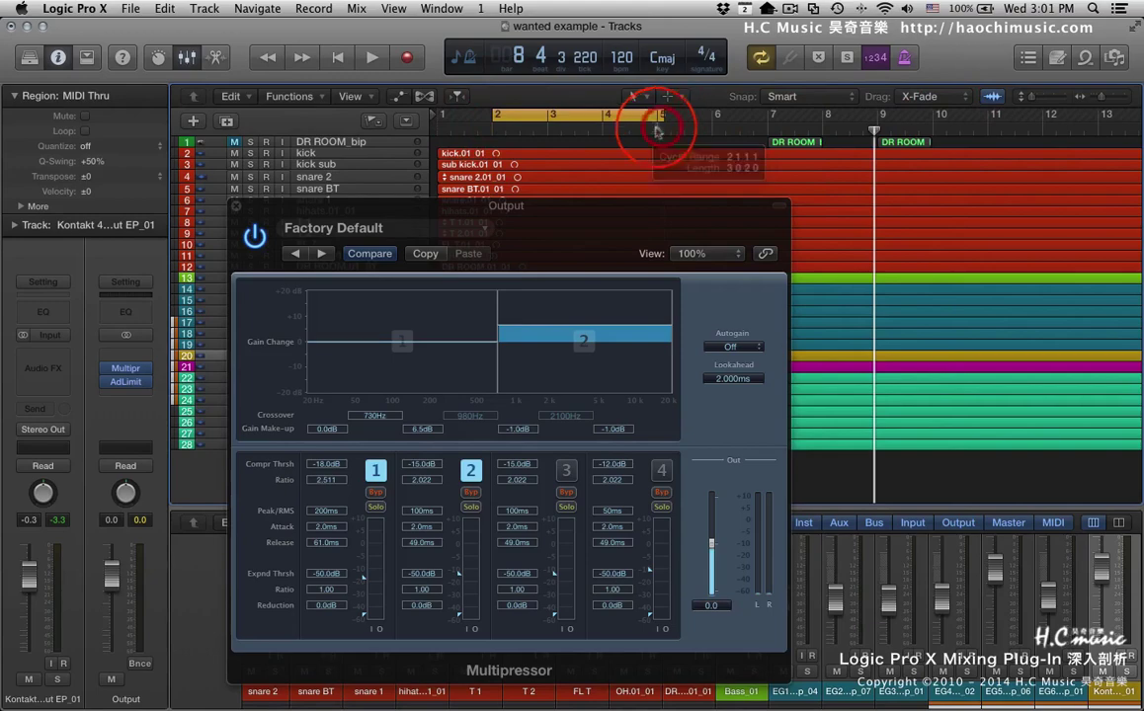
# Step: Bypass the Multipressor and play the cycle range, moving its window aside to examine the Output channel's level meter
pyautogui.click(255, 236)
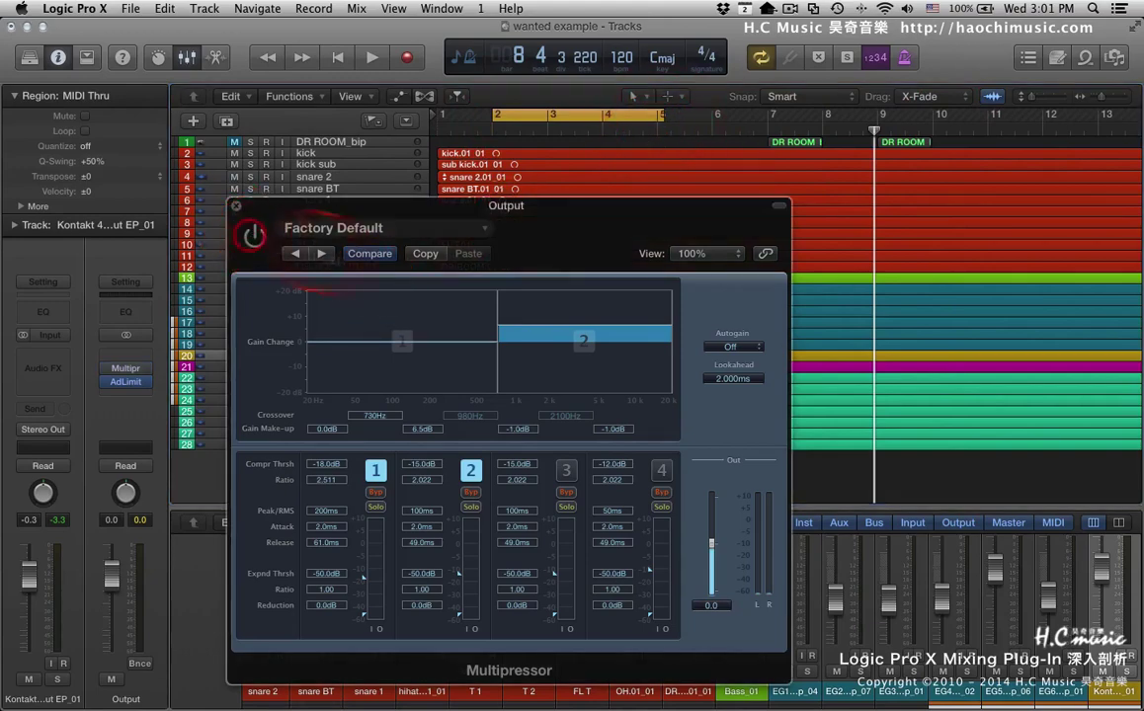
pyautogui.press('space')
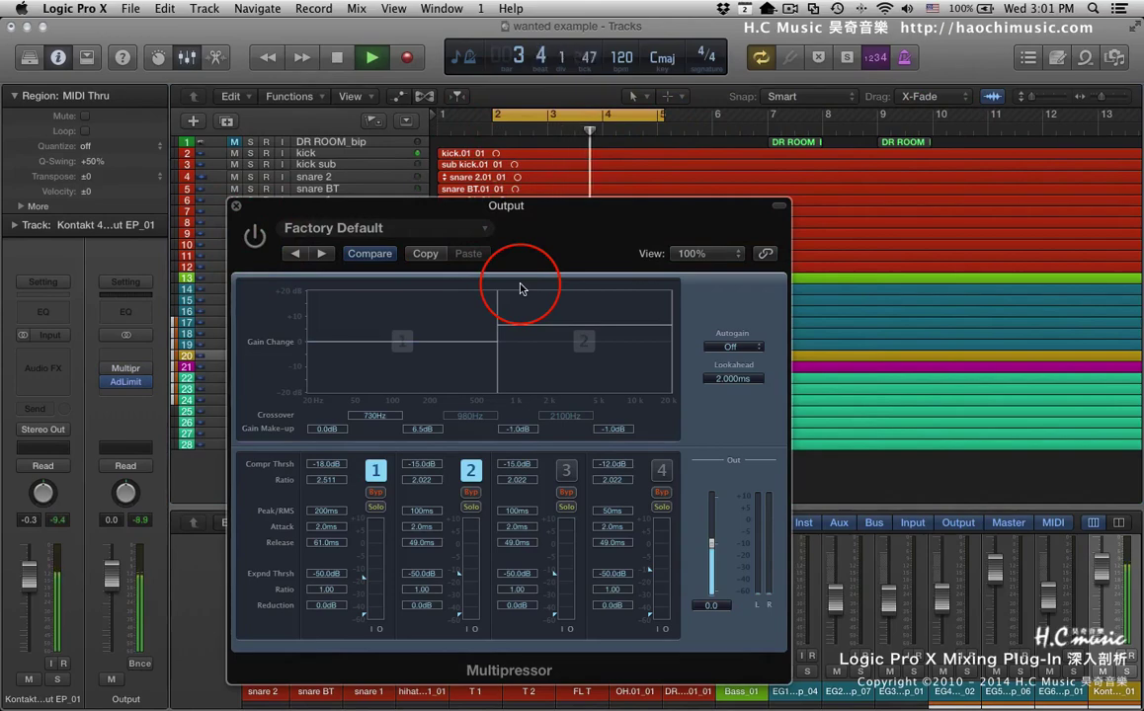
pyautogui.press('space')
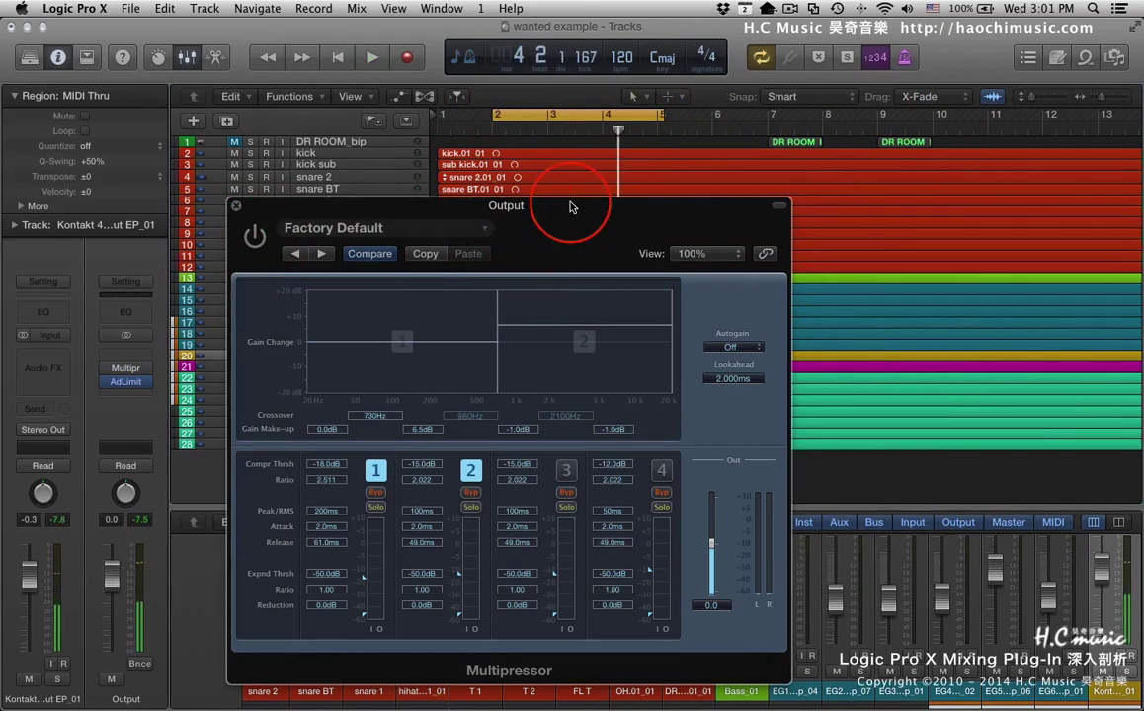
pyautogui.moveTo(571, 206); pyautogui.dragTo(810, 160)
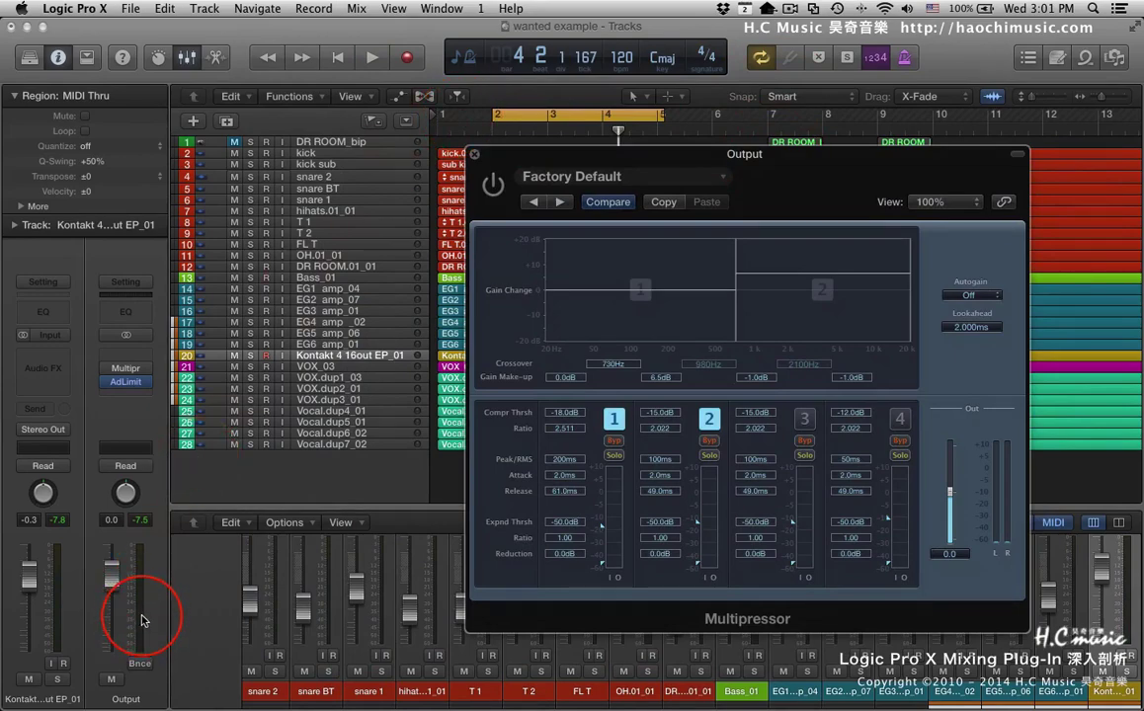
pyautogui.press('space')
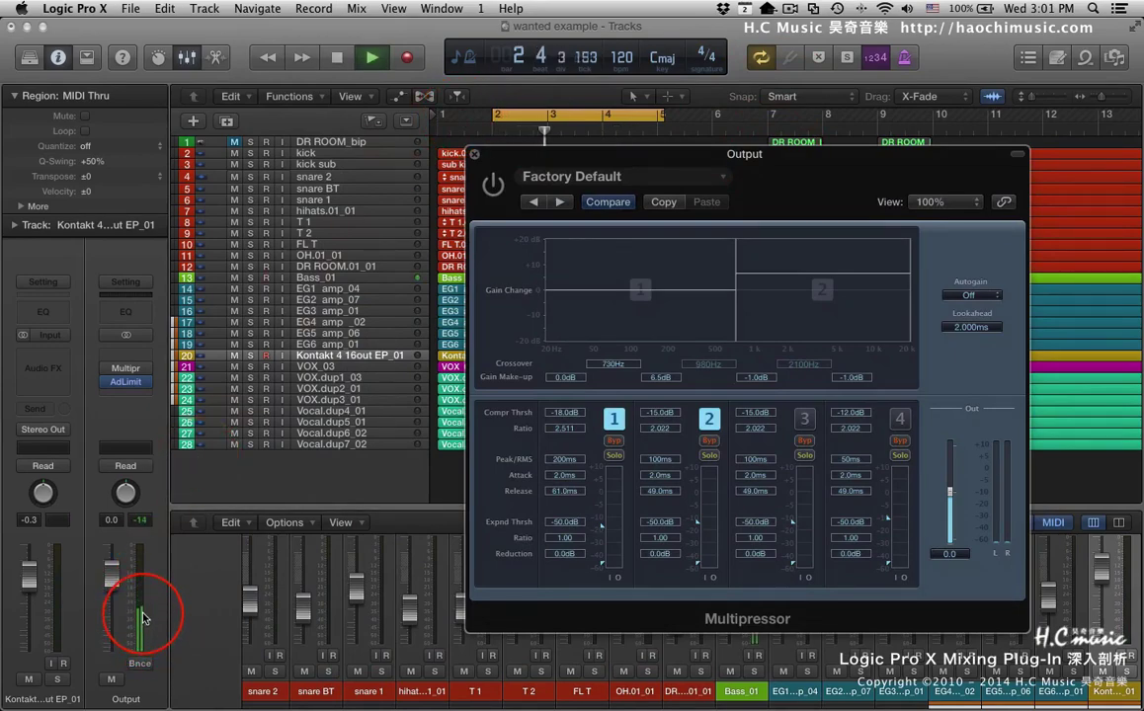
# Step: Play and stop the cycle range repeatedly with the Multipressor bypassed to examine the Output channel's level meter
pyautogui.press('space')
pyautogui.press('space')
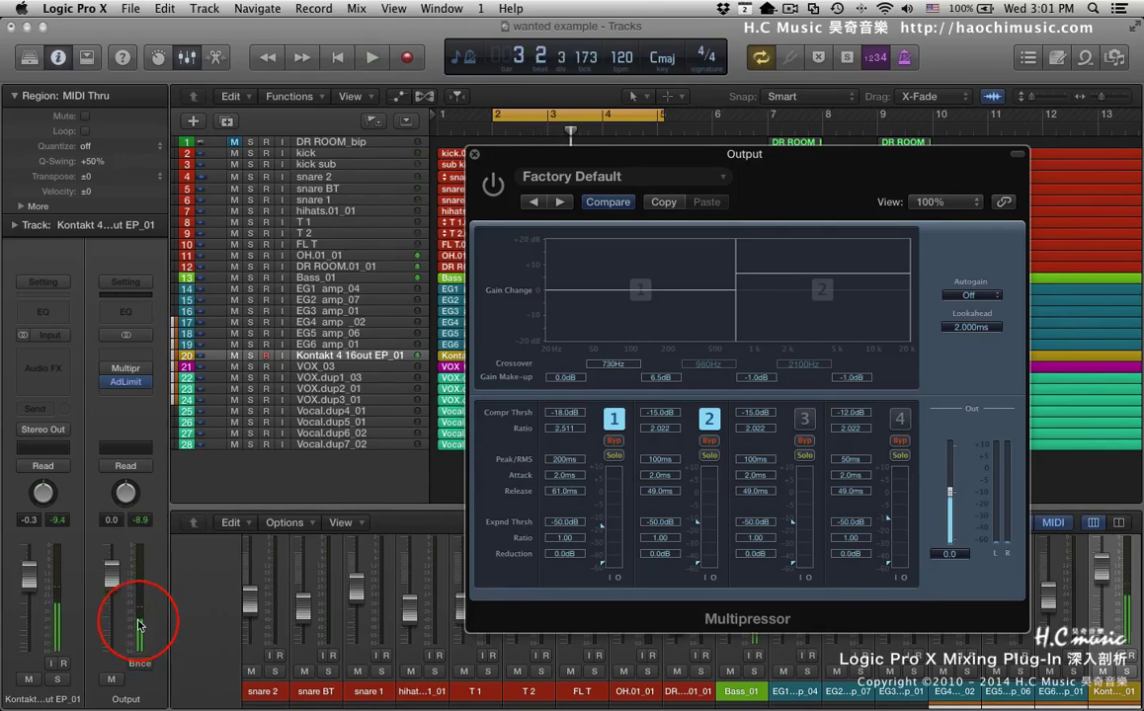
pyautogui.press('space')
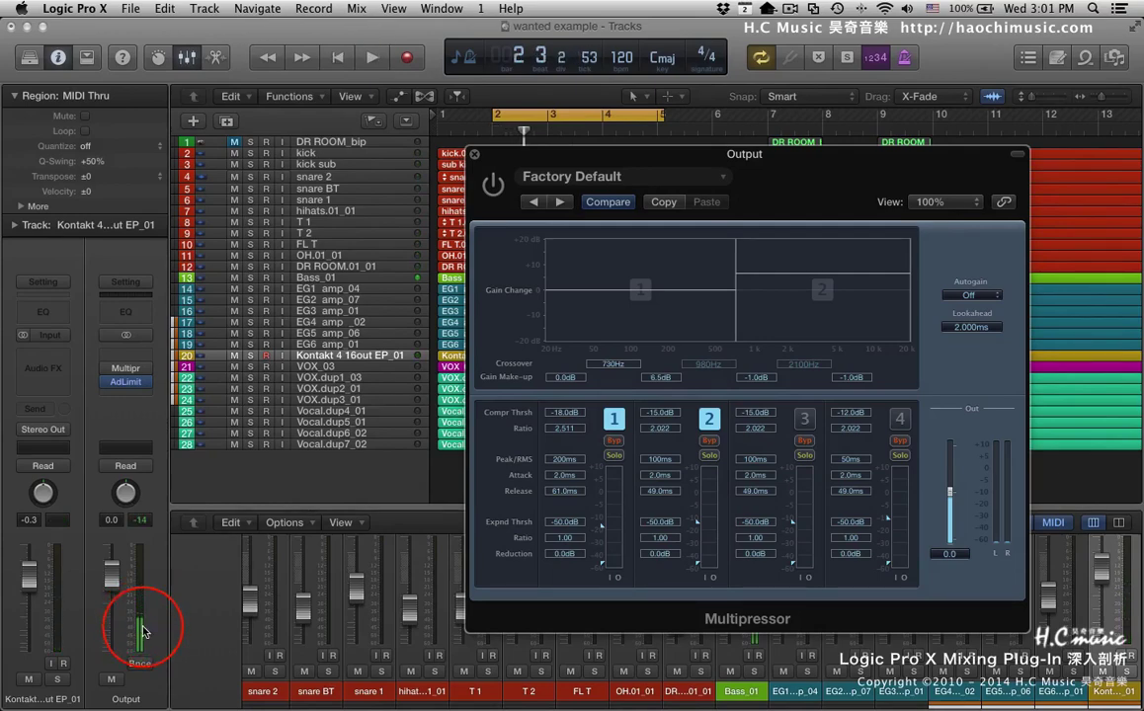
pyautogui.press('space')
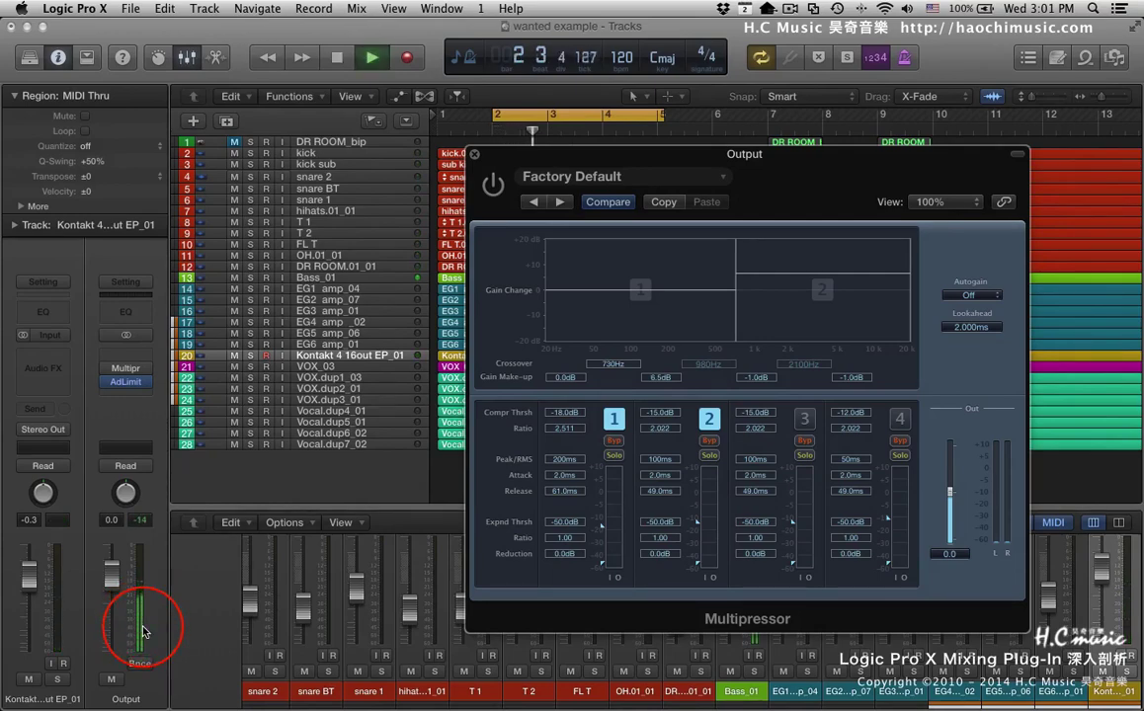
pyautogui.press('space')
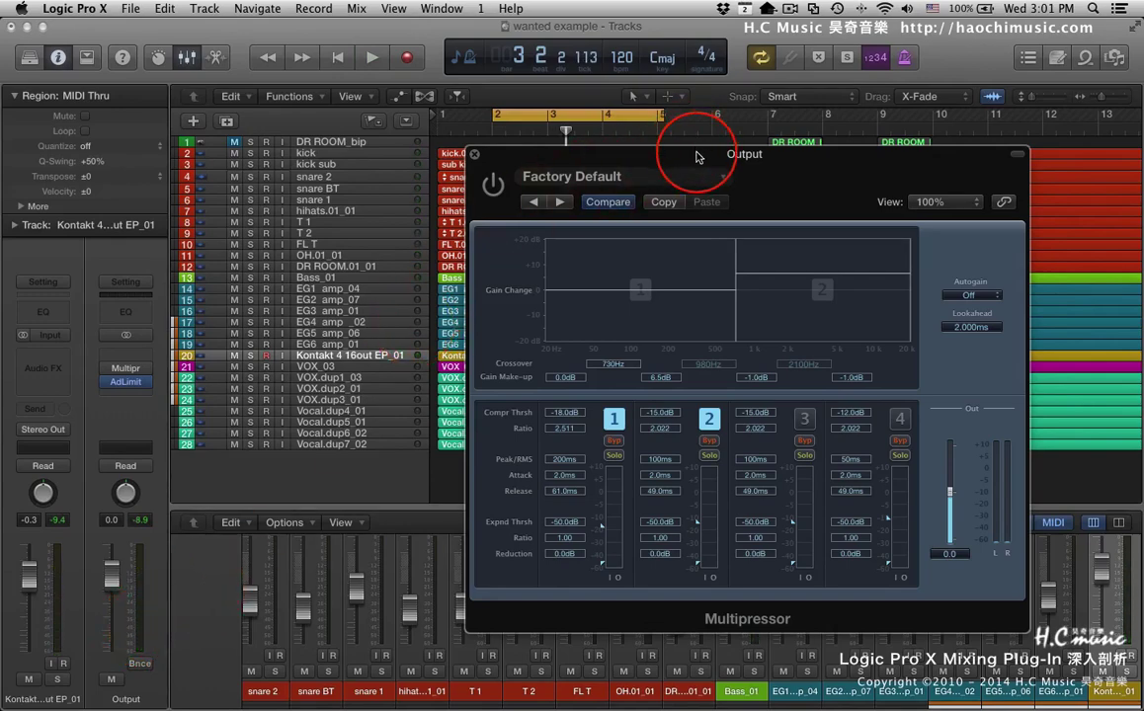
# Step: Move the Multipressor window back over the tracks, enable the plug-in and switch off band 2 so only band 1 is active
pyautogui.moveTo(685, 150); pyautogui.dragTo(580, 150)
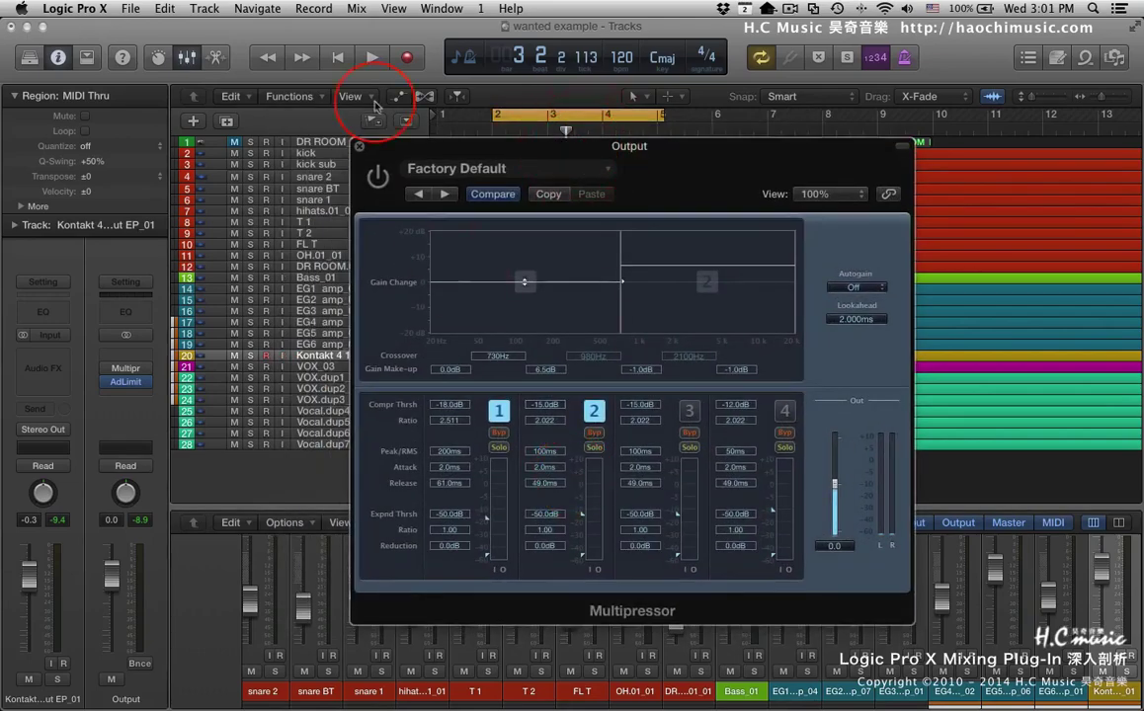
pyautogui.click(385, 177)
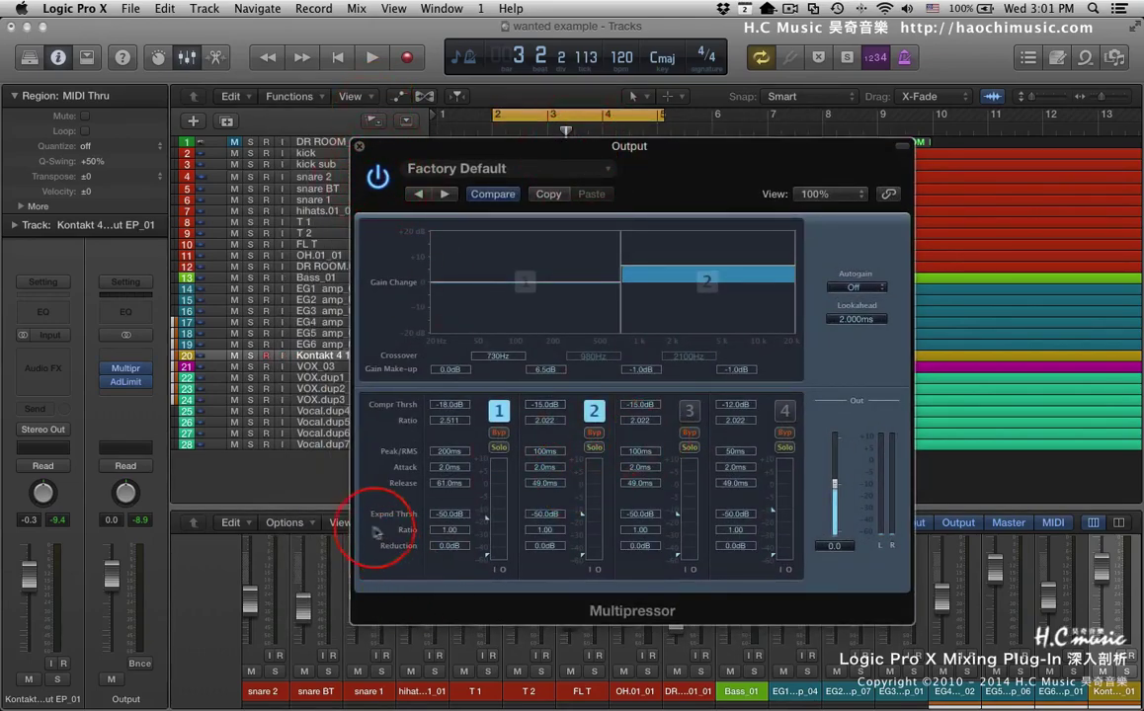
pyautogui.click(593, 411)
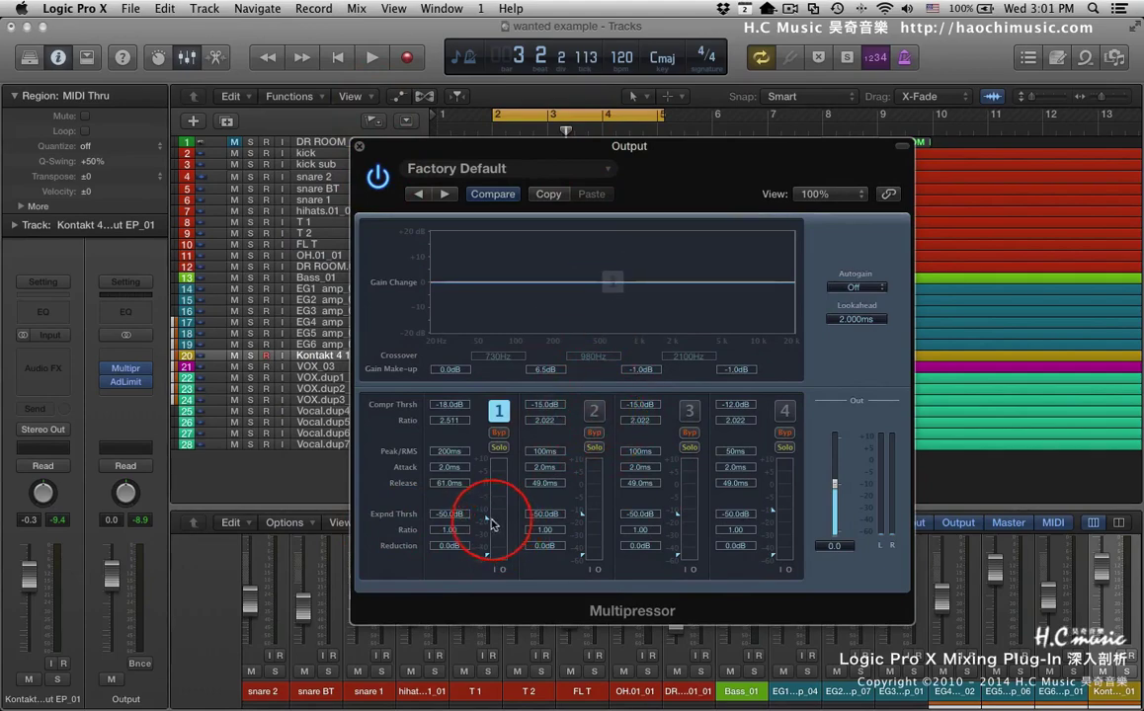
# Step: Set band 1's compressor threshold to -3.25 dB and its expander threshold to -28.5 dB, and briefly play the cycle range
pyautogui.moveTo(485, 523)
pyautogui.mouseDown()
pyautogui.moveTo(485, 485)
pyautogui.moveTo(490, 499)
pyautogui.mouseUp()
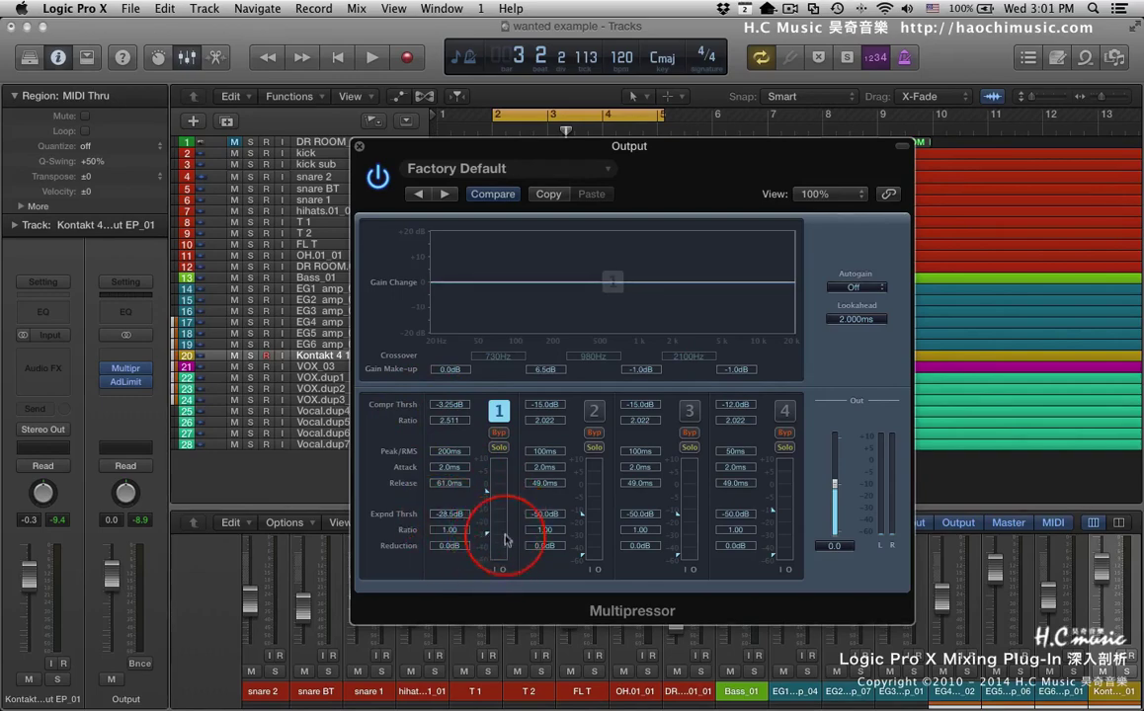
pyautogui.press('space')
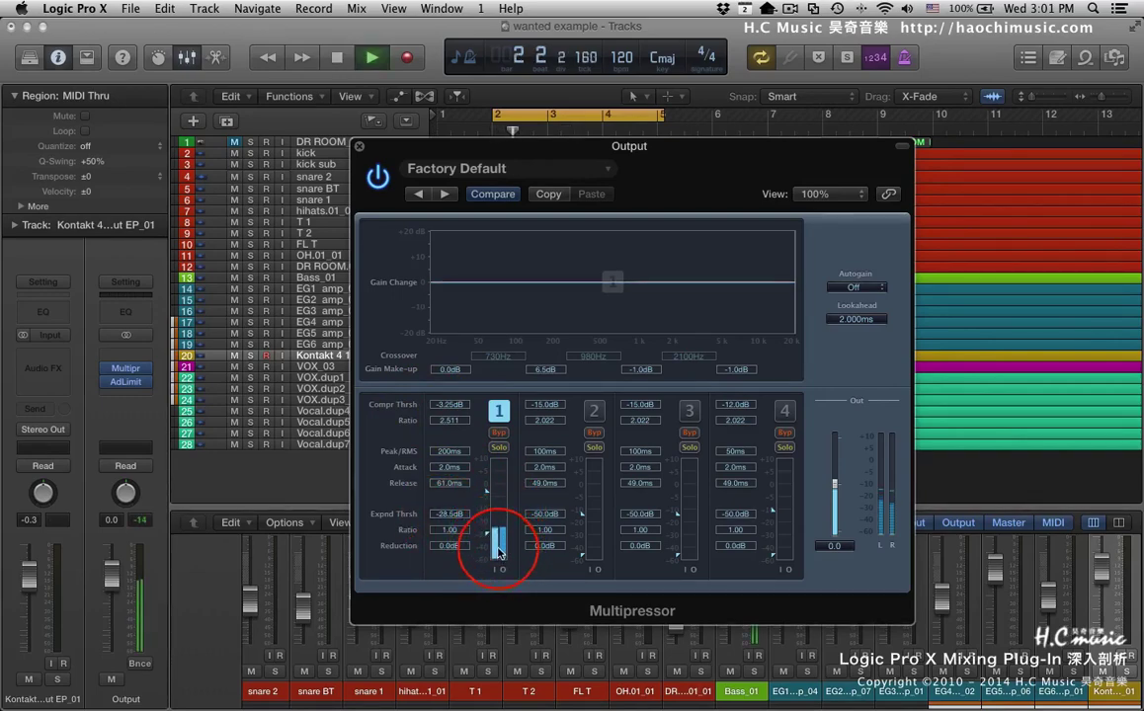
pyautogui.press('space')
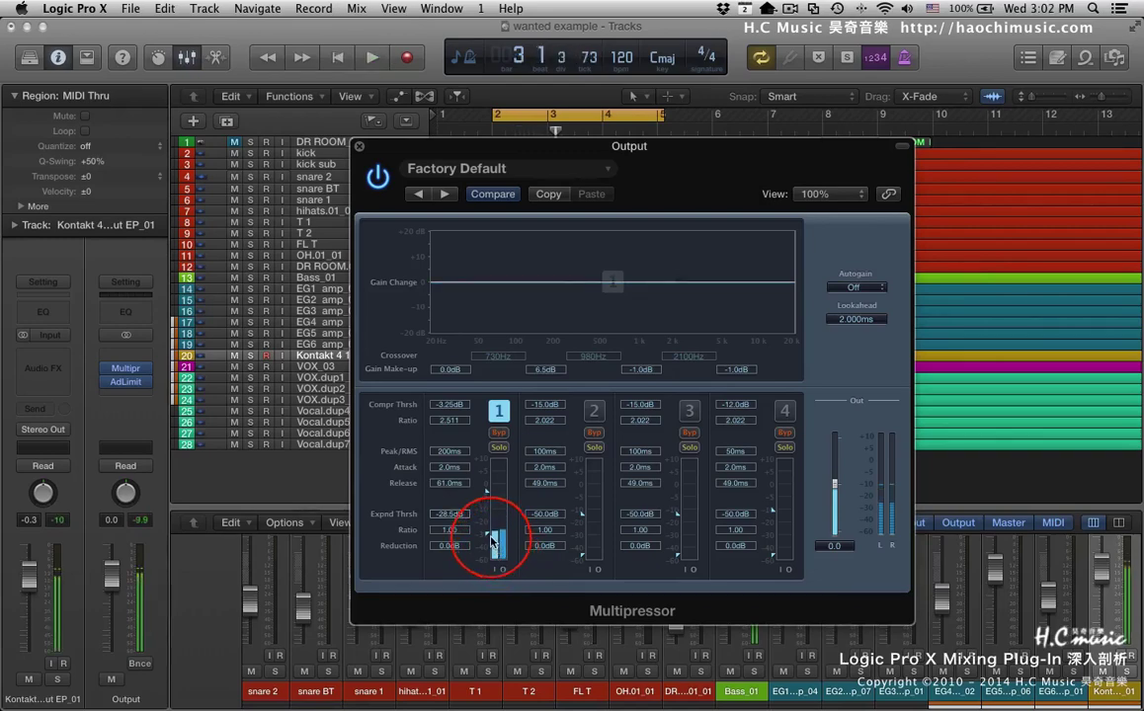
# Step: Raise band 1's expander threshold to -21.5 dB in small stages, playing the cycle range to compare it with the band's level meter
pyautogui.moveTo(491, 539); pyautogui.dragTo(489, 535)
pyautogui.press('space')
pyautogui.press('space')
pyautogui.press('space')
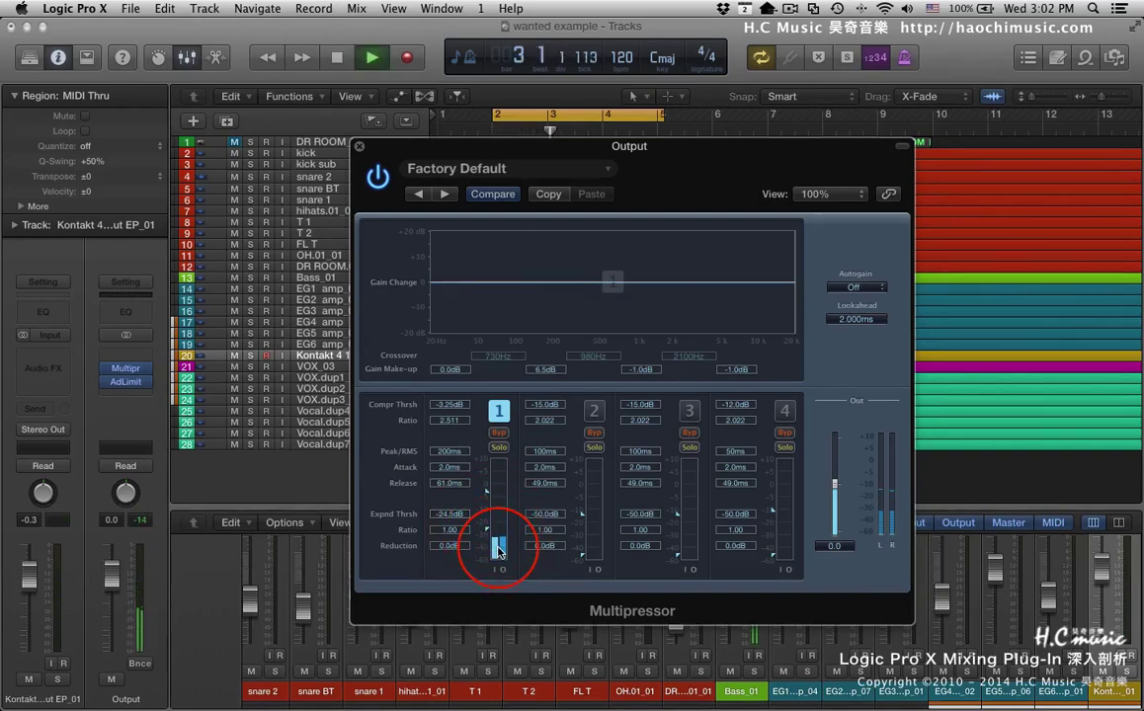
pyautogui.press('space')
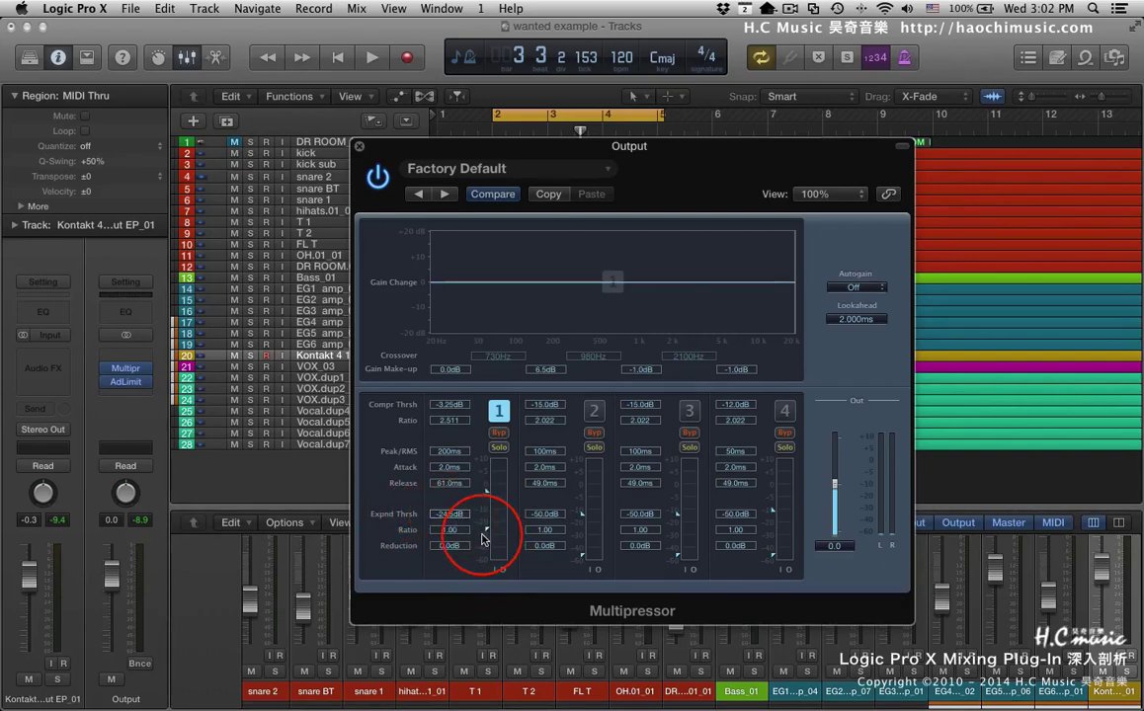
pyautogui.press('space')
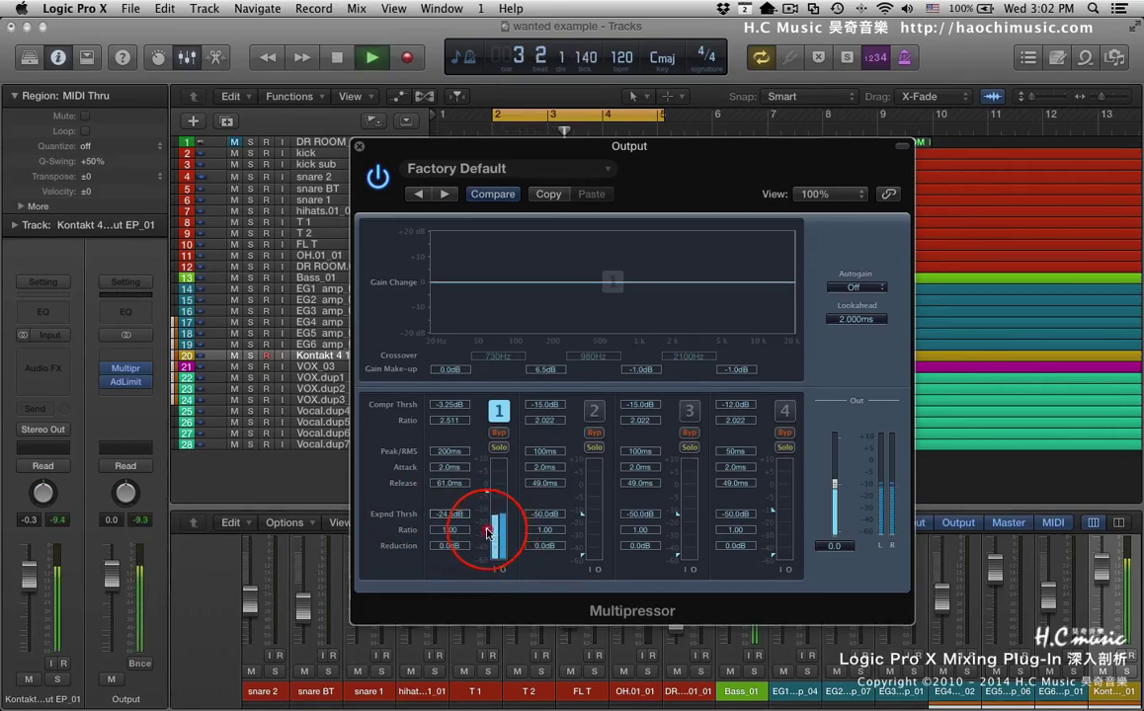
pyautogui.press('space')
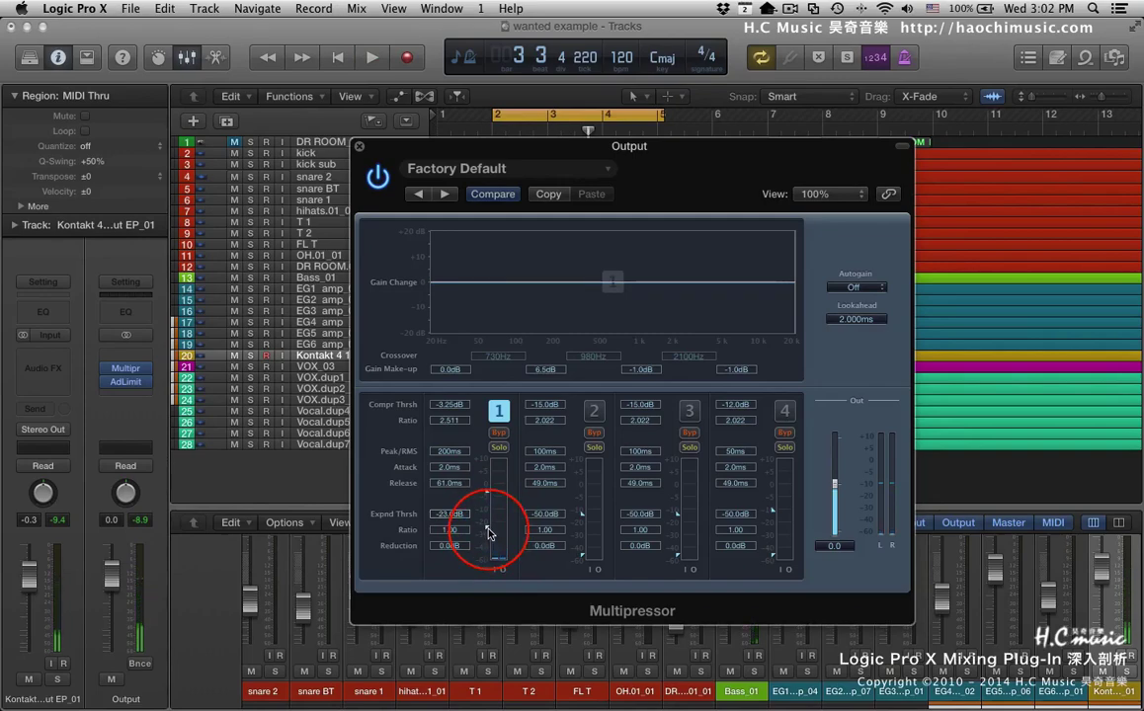
pyautogui.press('space')
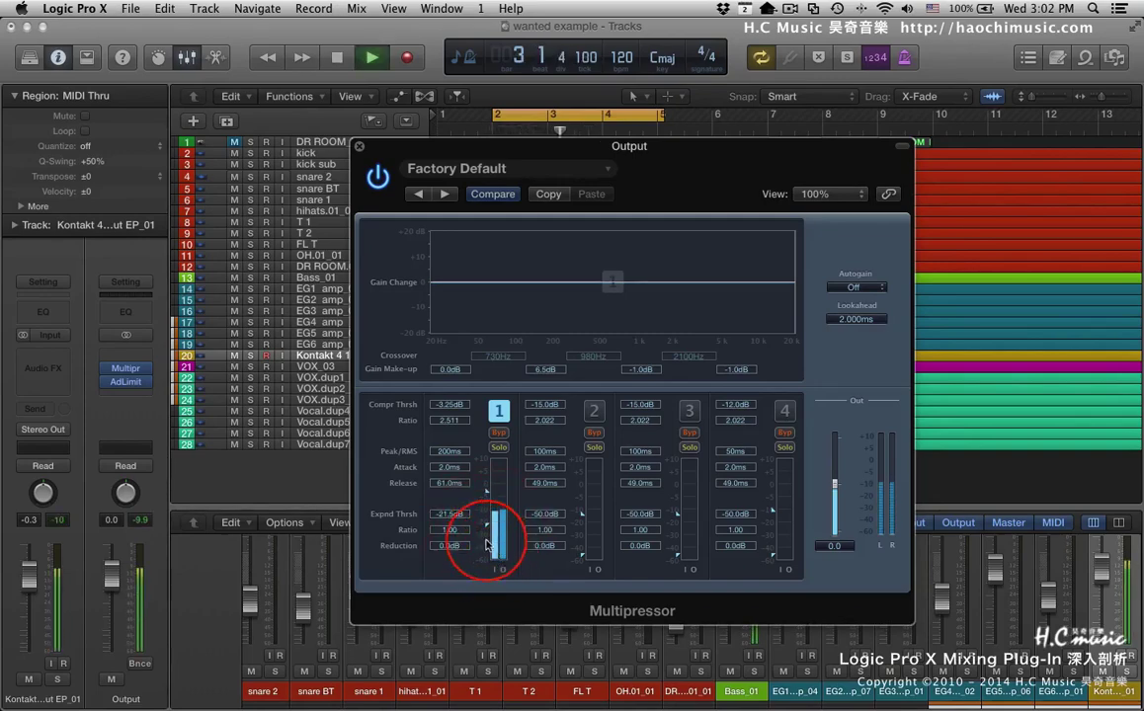
# Step: Try lowering band 1's expander reduction to -29.0 dB during playback of the cycle range, and stop the playback
pyautogui.press('space')
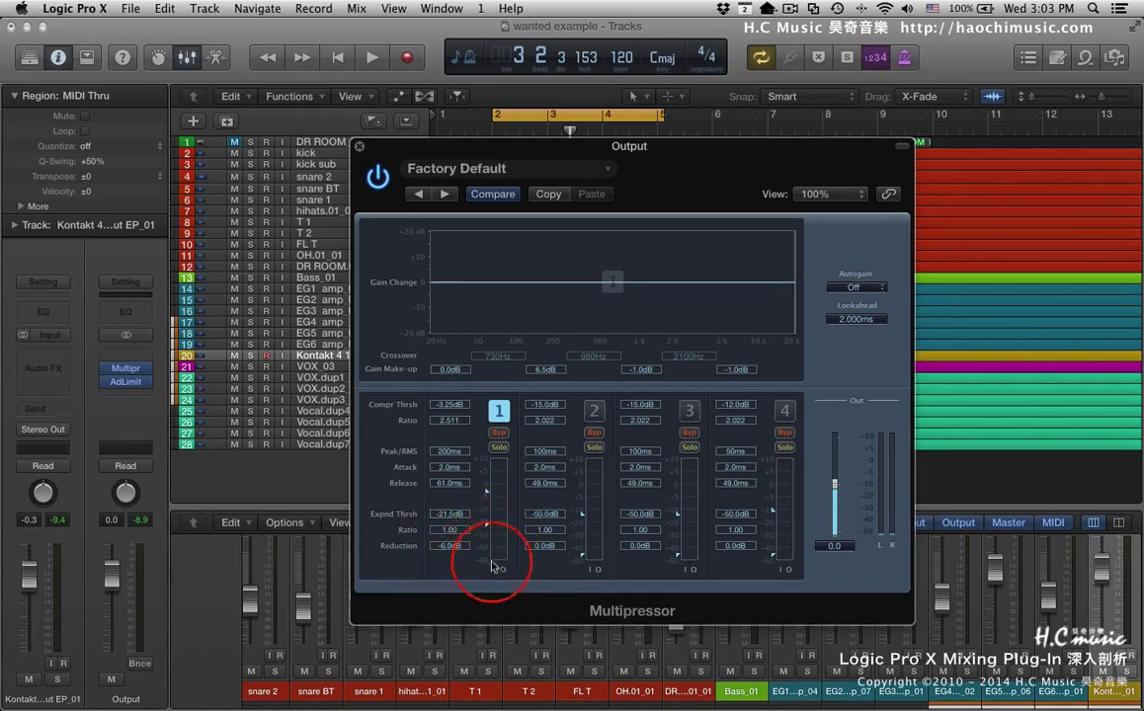
pyautogui.press('space')
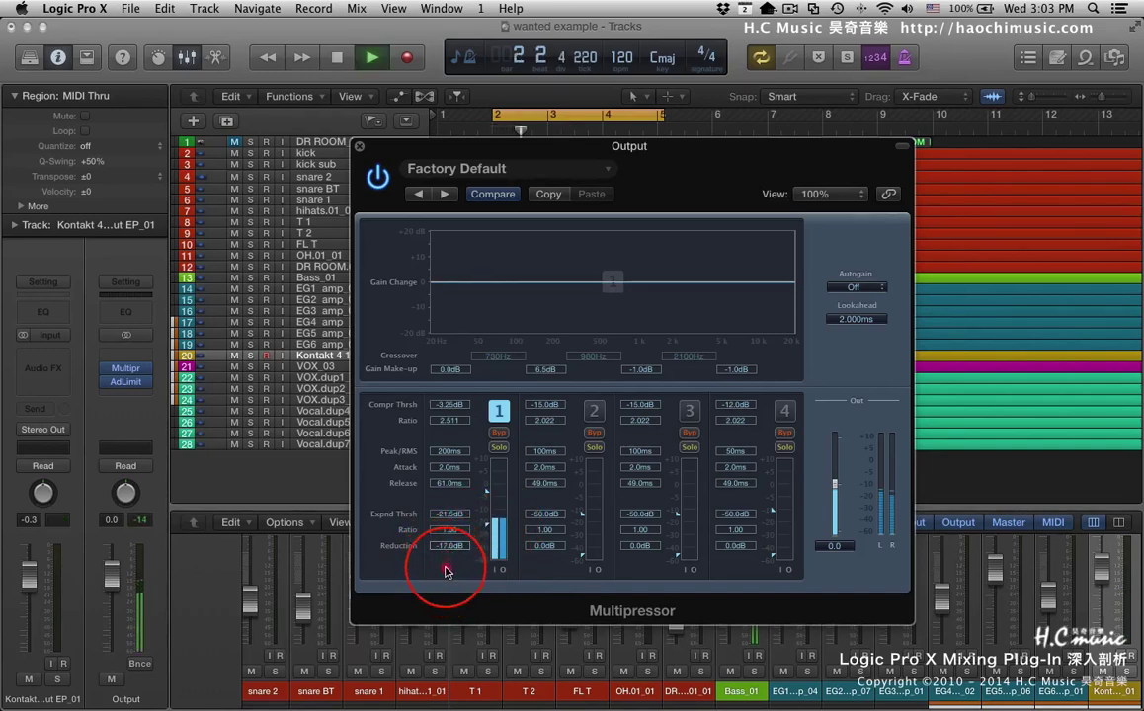
pyautogui.moveTo(444, 549); pyautogui.dragTo(469, 563)
pyautogui.press('space')
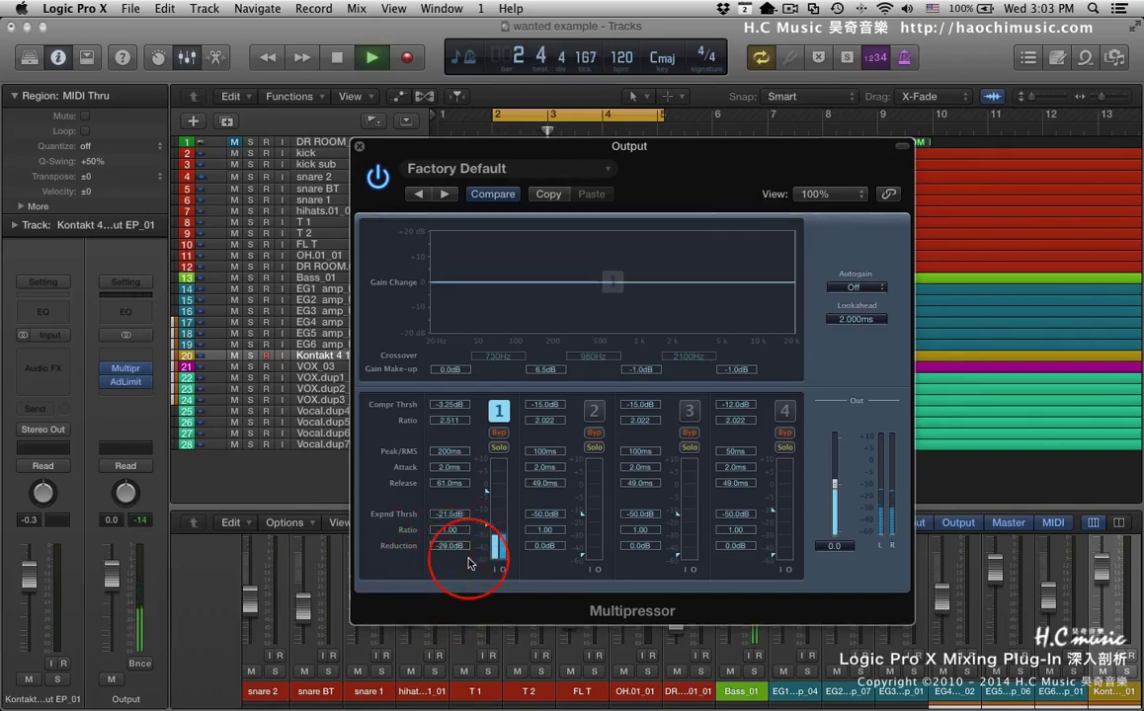
pyautogui.press('space')
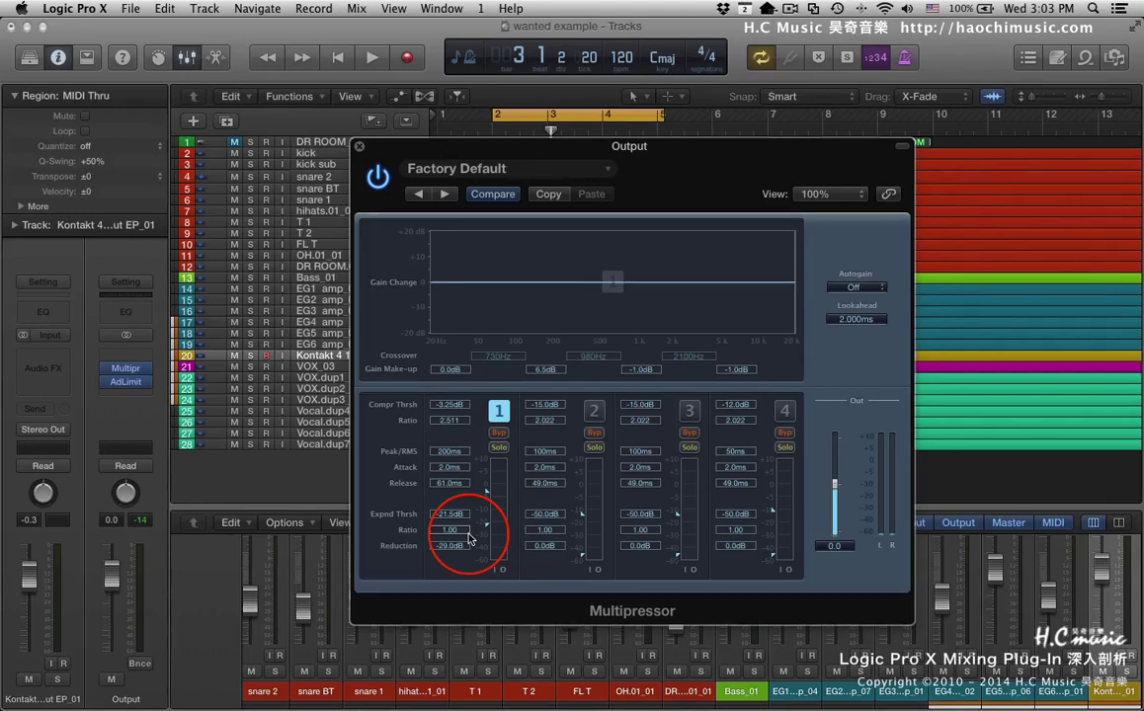
# Step: Reset band 1's reduction to 0.0 dB and set its expander ratio to 1.35
pyautogui.moveTo(469, 539)
pyautogui.mouseDown()
pyautogui.moveTo(450, 509)
pyautogui.moveTo(451, 537)
pyautogui.moveTo(461, 487)
pyautogui.moveTo(454, 603)
pyautogui.moveTo(446, 534)
pyautogui.mouseUp()
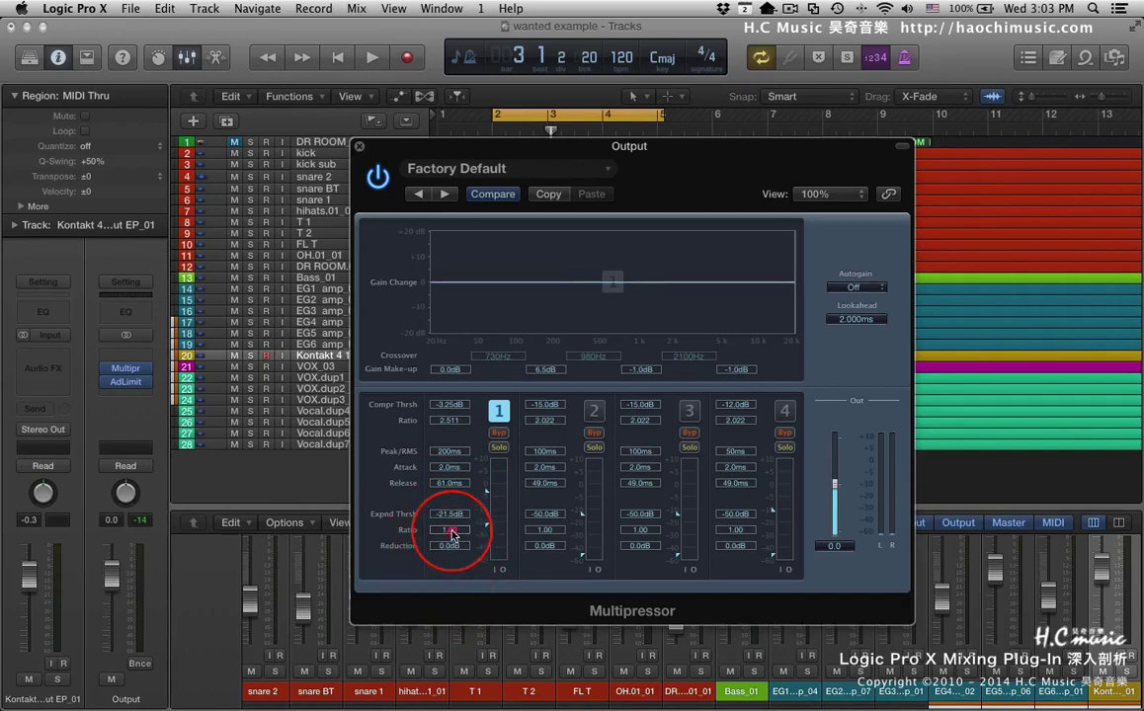
pyautogui.moveTo(452, 534); pyautogui.dragTo(455, 509)
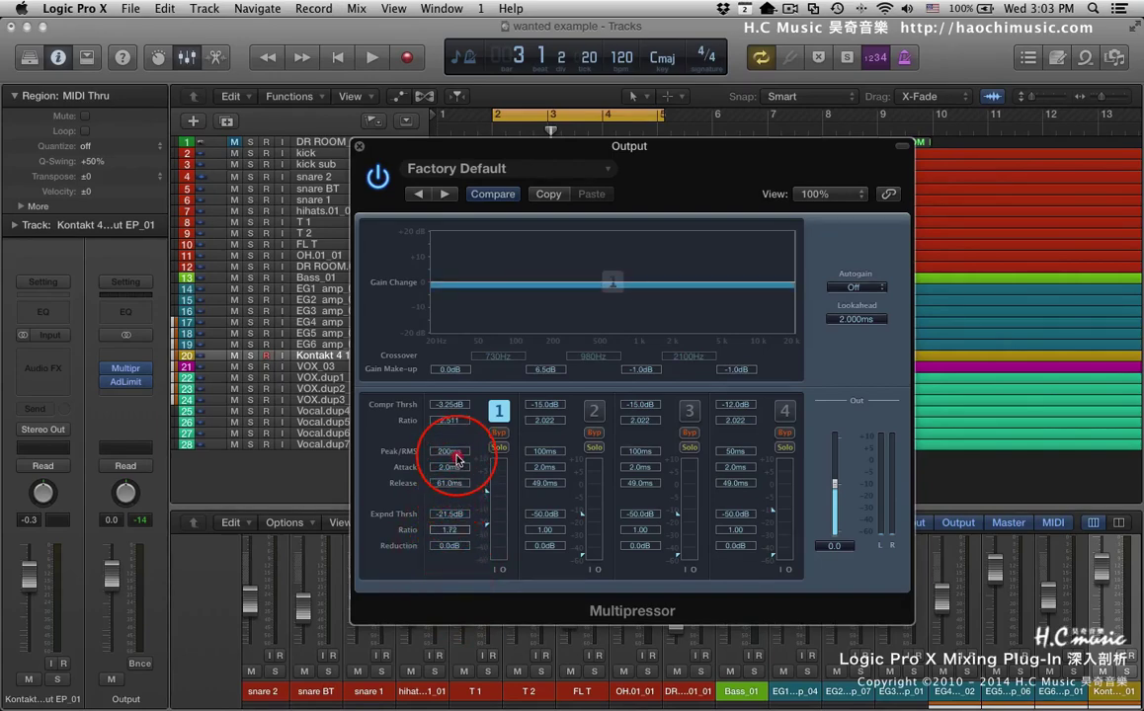
pyautogui.moveTo(456, 459); pyautogui.dragTo(458, 473)
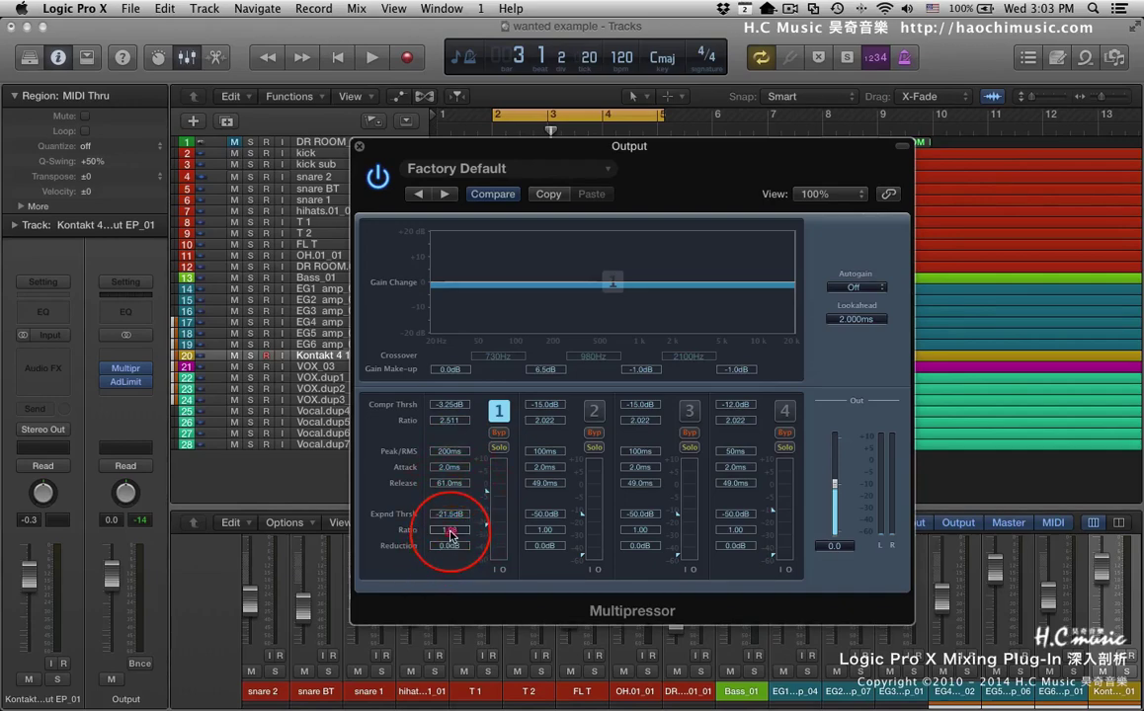
pyautogui.moveTo(450, 534); pyautogui.dragTo(450, 513)
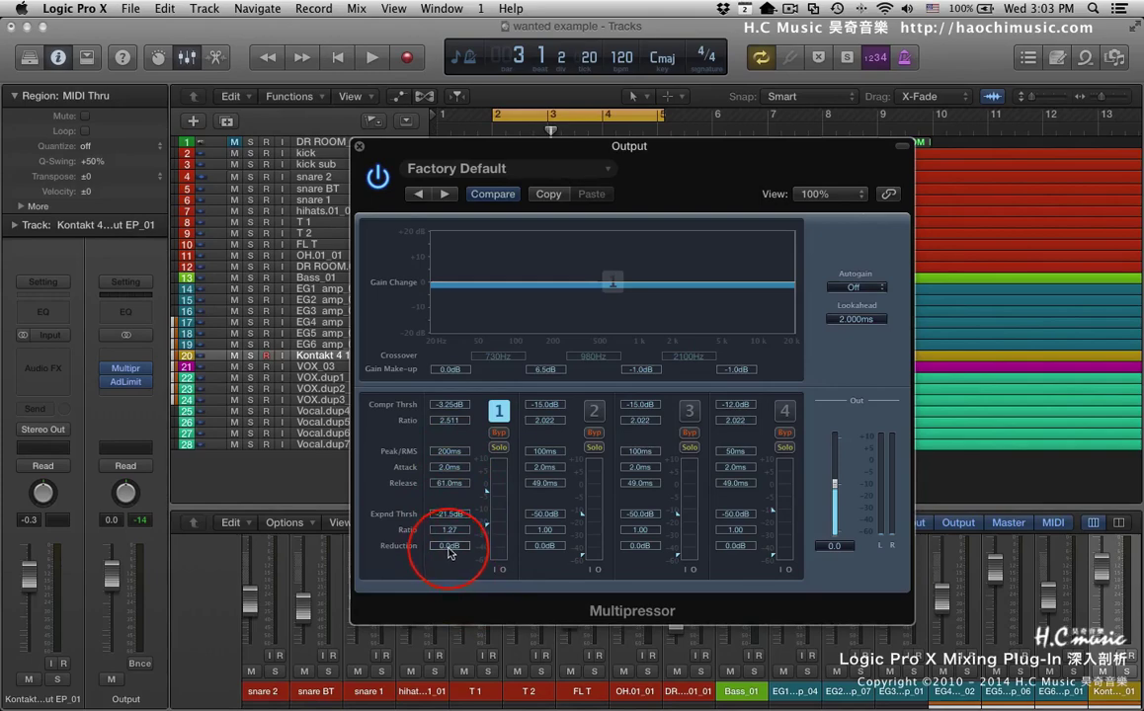
pyautogui.moveTo(453, 536); pyautogui.dragTo(454, 528)
# Step: Play the cycle range with the Multipressor bypassed and again with it enabled to compare the expander's effect
pyautogui.press('space')
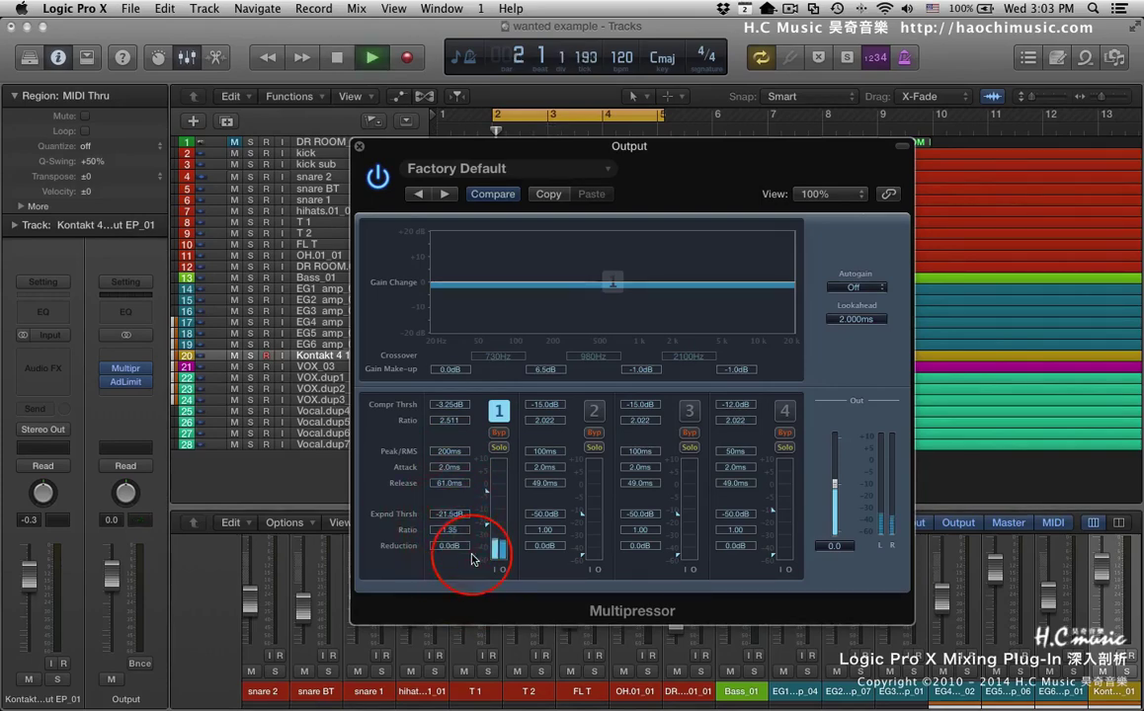
pyautogui.click(379, 179)
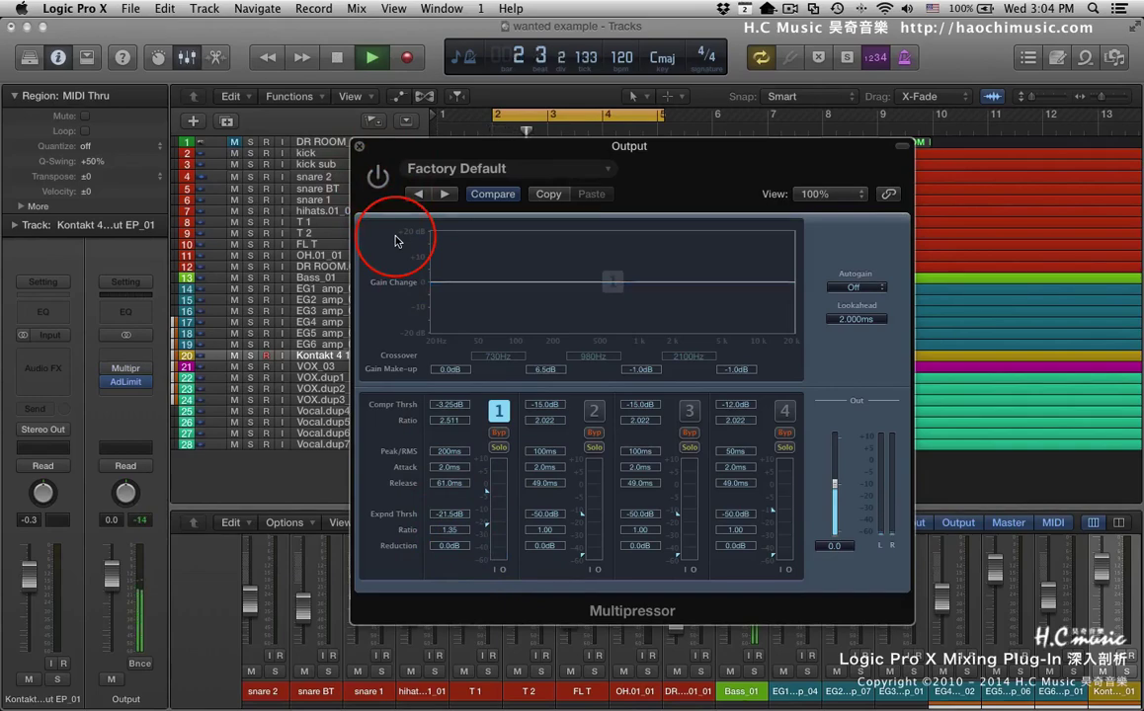
pyautogui.click(378, 177)
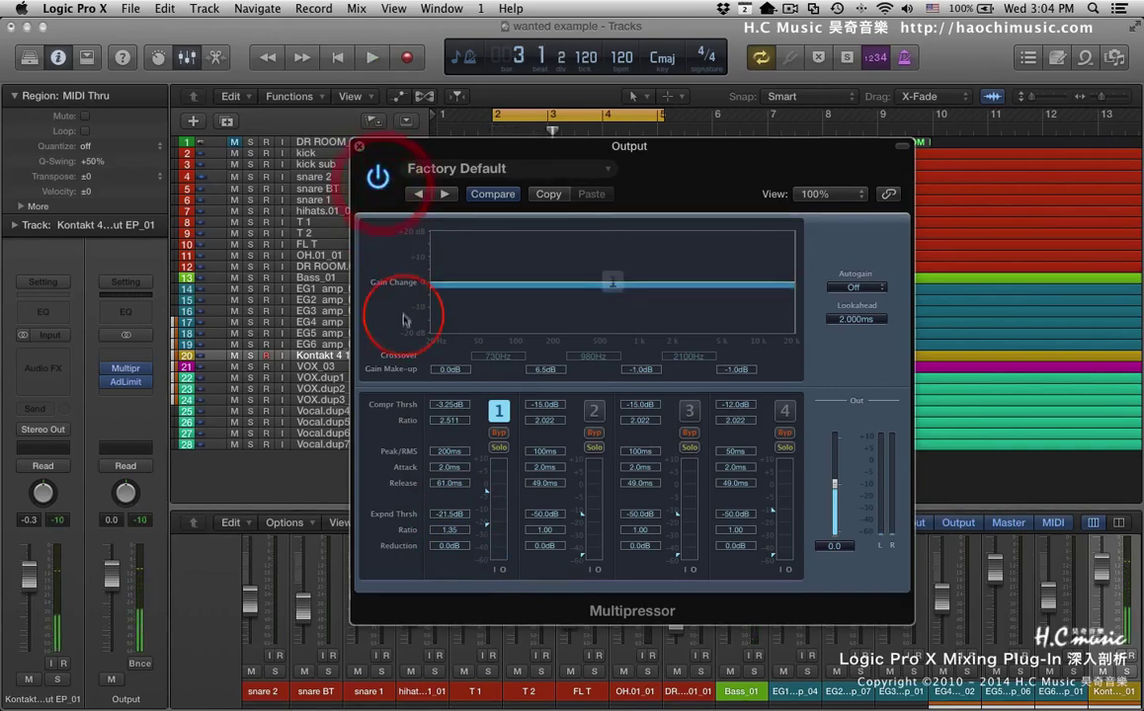
pyautogui.press('space')
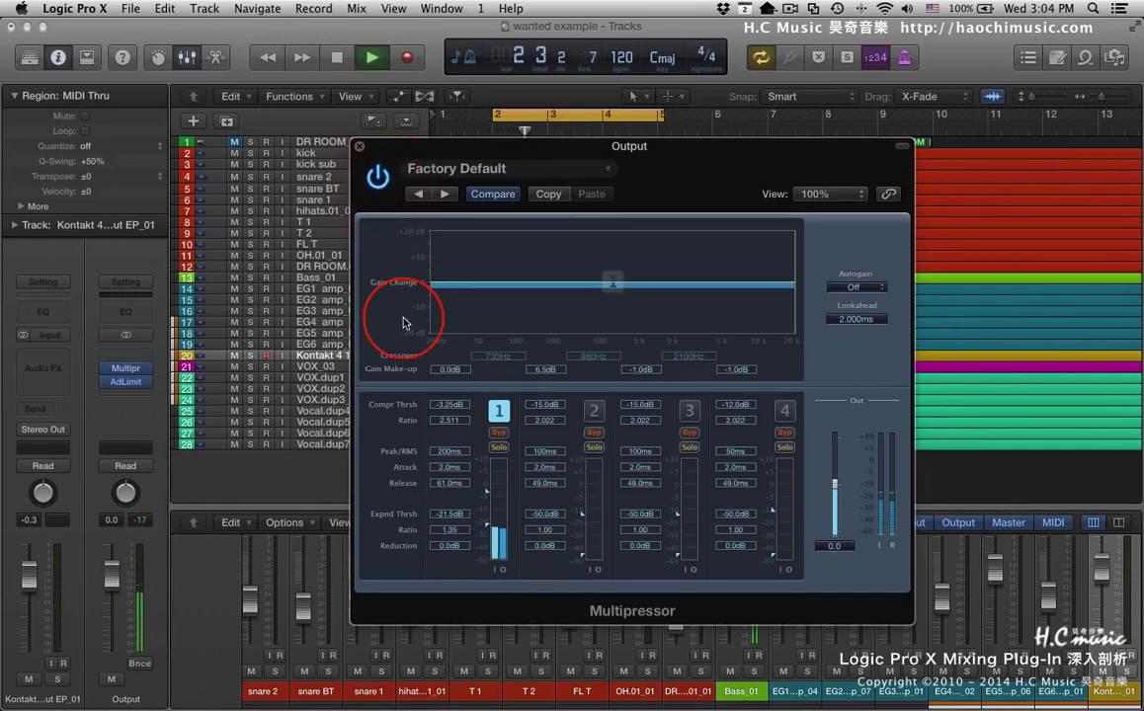
pyautogui.press('space')
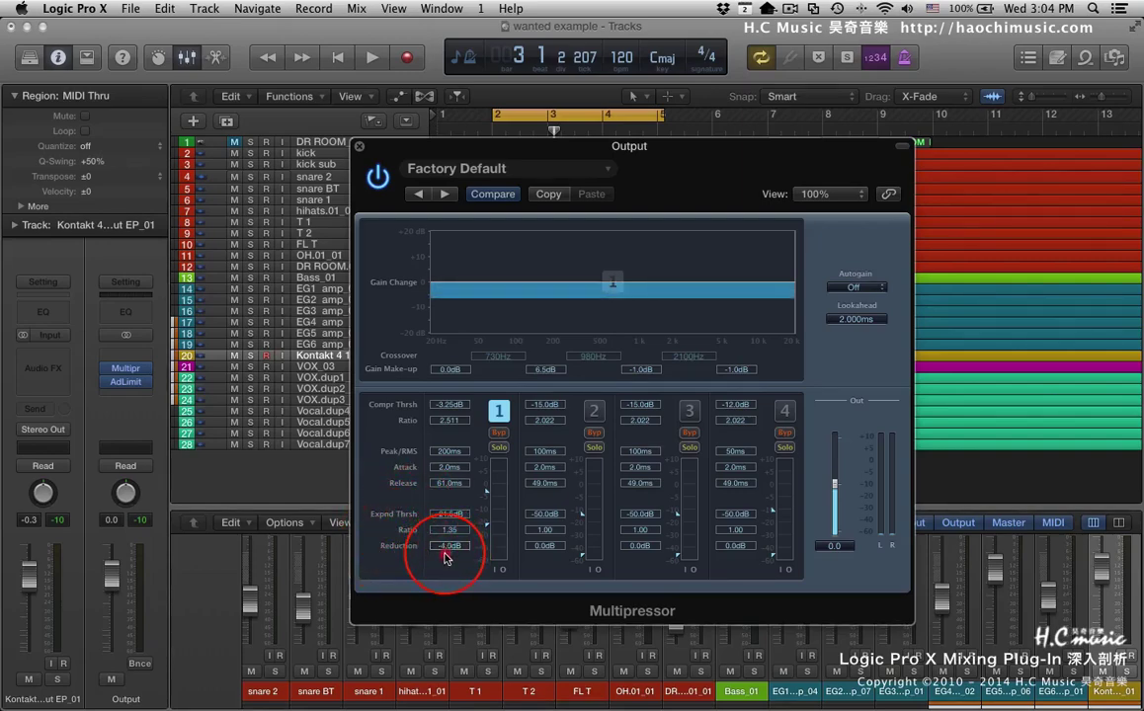
# Step: Audition band 1's reduction at -4.0 dB, lower it to -8.0 dB and play the cycle range again
pyautogui.press('space')
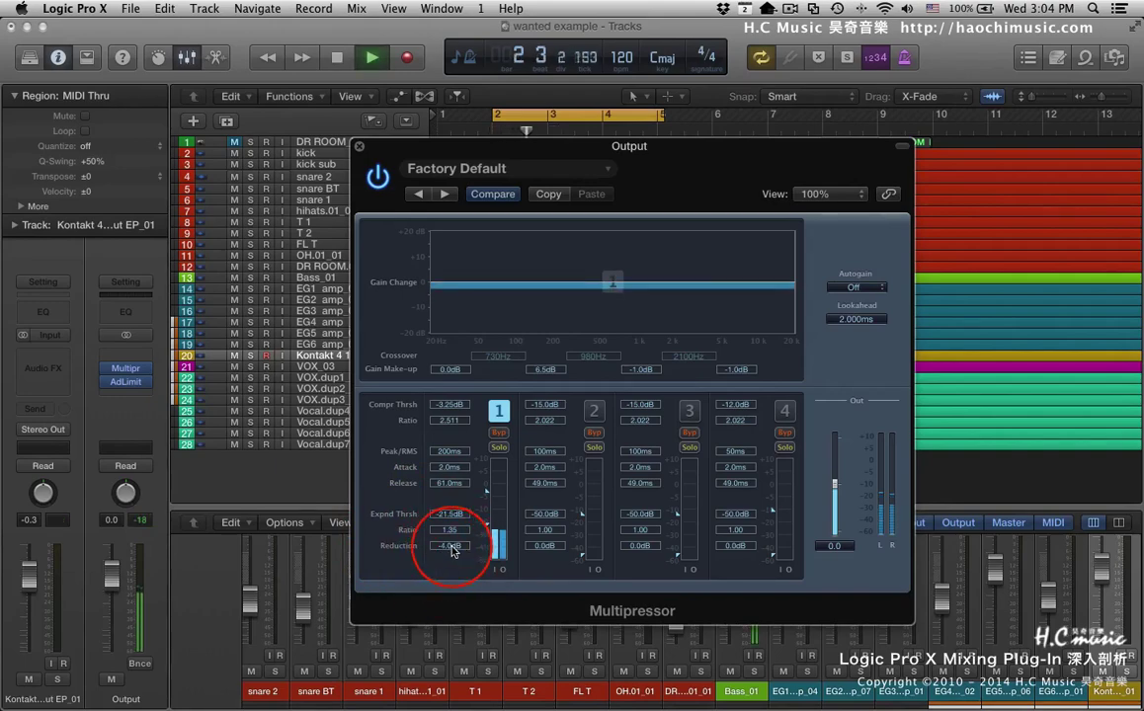
pyautogui.press('space')
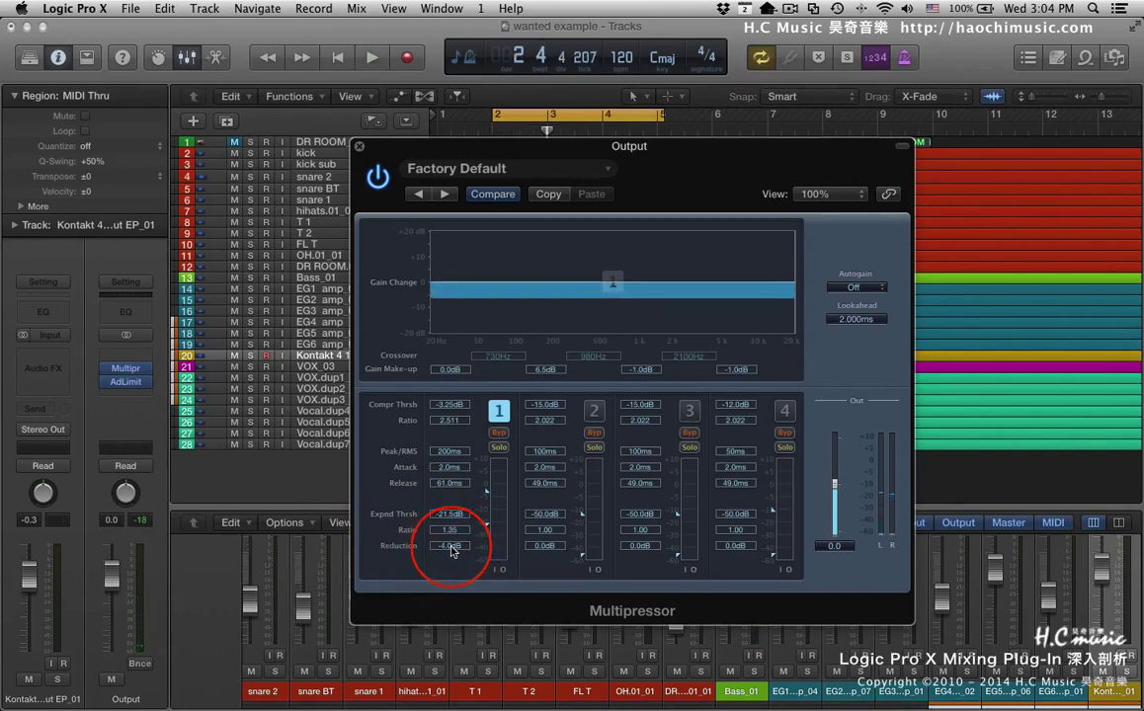
pyautogui.moveTo(452, 548); pyautogui.dragTo(452, 560)
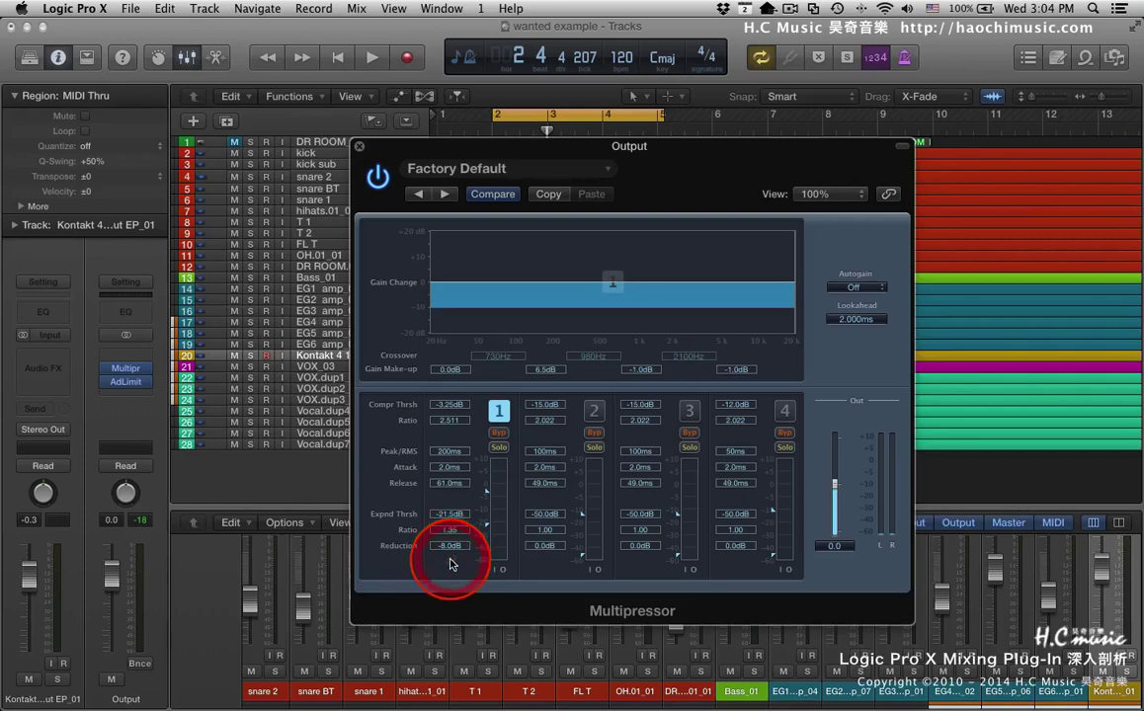
pyautogui.press('space')
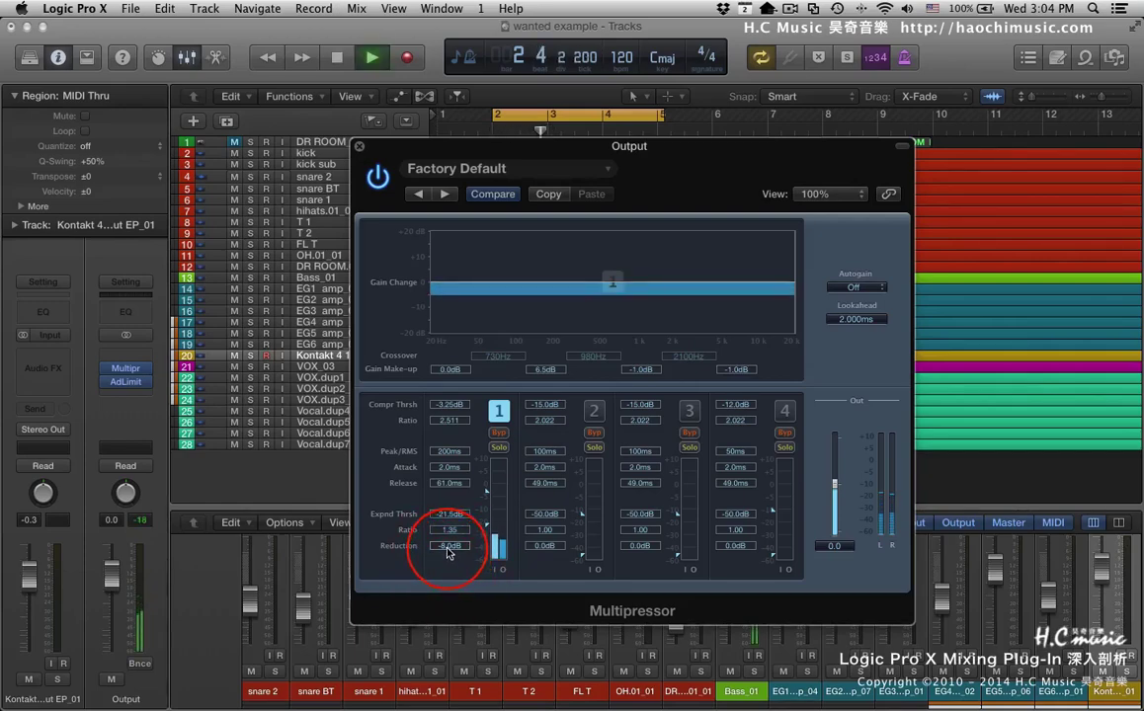
# Step: Set band 1's reduction to -14.0 dB and its expander ratio to 2.94 while playing the cycle range, and stop the playback
pyautogui.moveTo(448, 553)
pyautogui.mouseDown()
pyautogui.moveTo(448, 564)
pyautogui.moveTo(450, 513)
pyautogui.moveTo(453, 541)
pyautogui.mouseUp()
pyautogui.press('space')
pyautogui.press('space')
pyautogui.press('space')
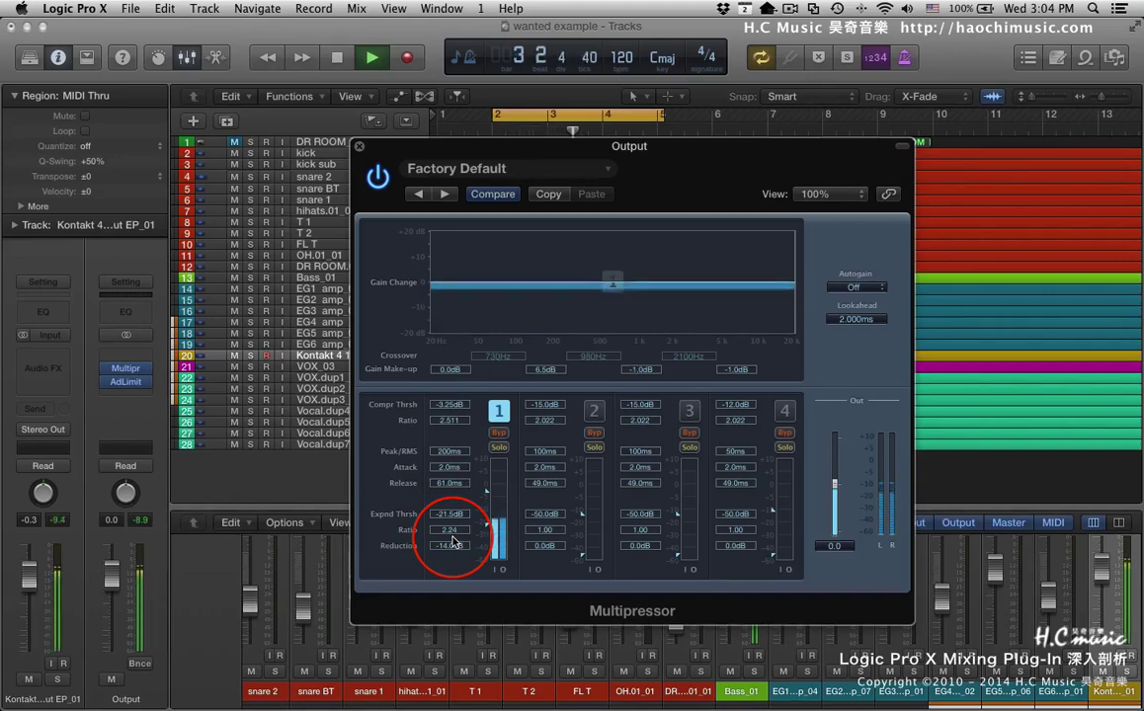
pyautogui.moveTo(452, 541)
pyautogui.mouseDown()
pyautogui.moveTo(453, 486)
pyautogui.moveTo(451, 561)
pyautogui.mouseUp()
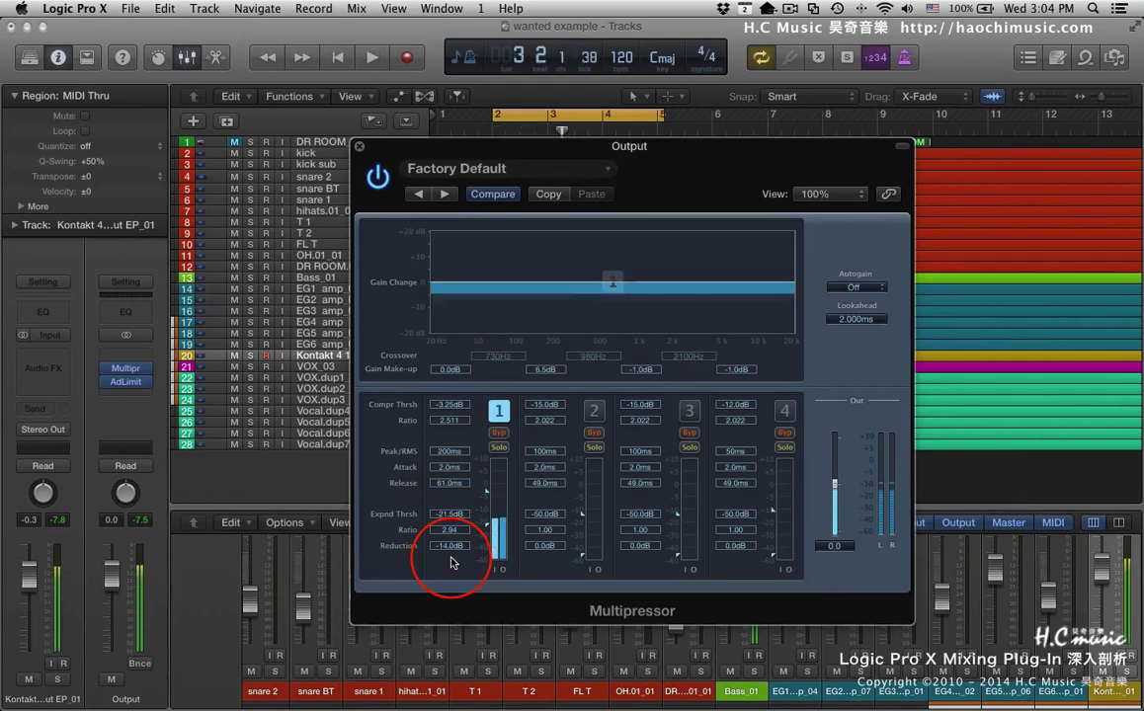
pyautogui.press('space')
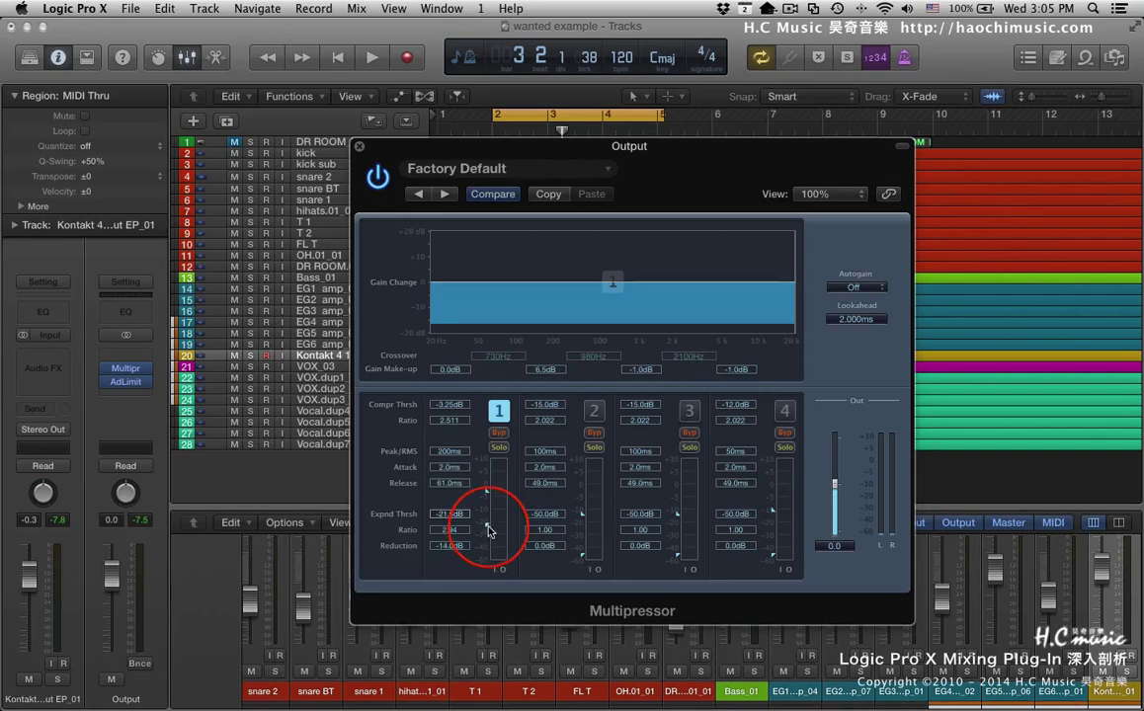
# Step: Set band 1's expander threshold to -38.0 dB and switch on bands 2, 3 and 4
pyautogui.moveTo(488, 525); pyautogui.dragTo(489, 546)
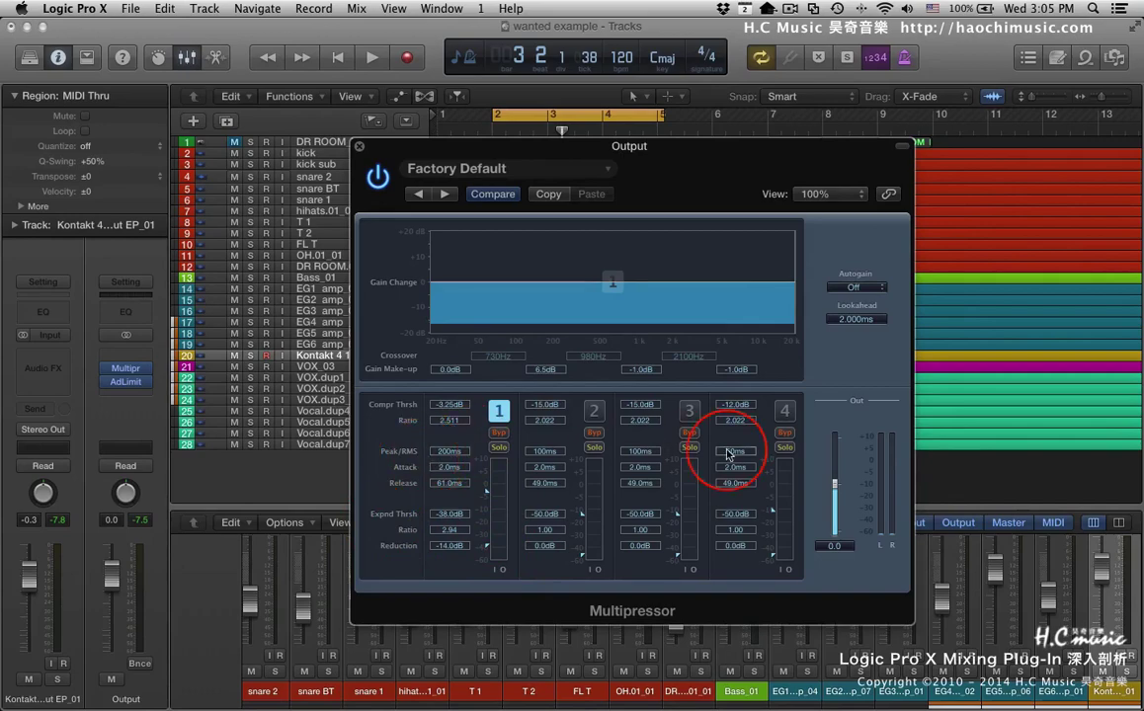
pyautogui.click(593, 411)
pyautogui.click(690, 412)
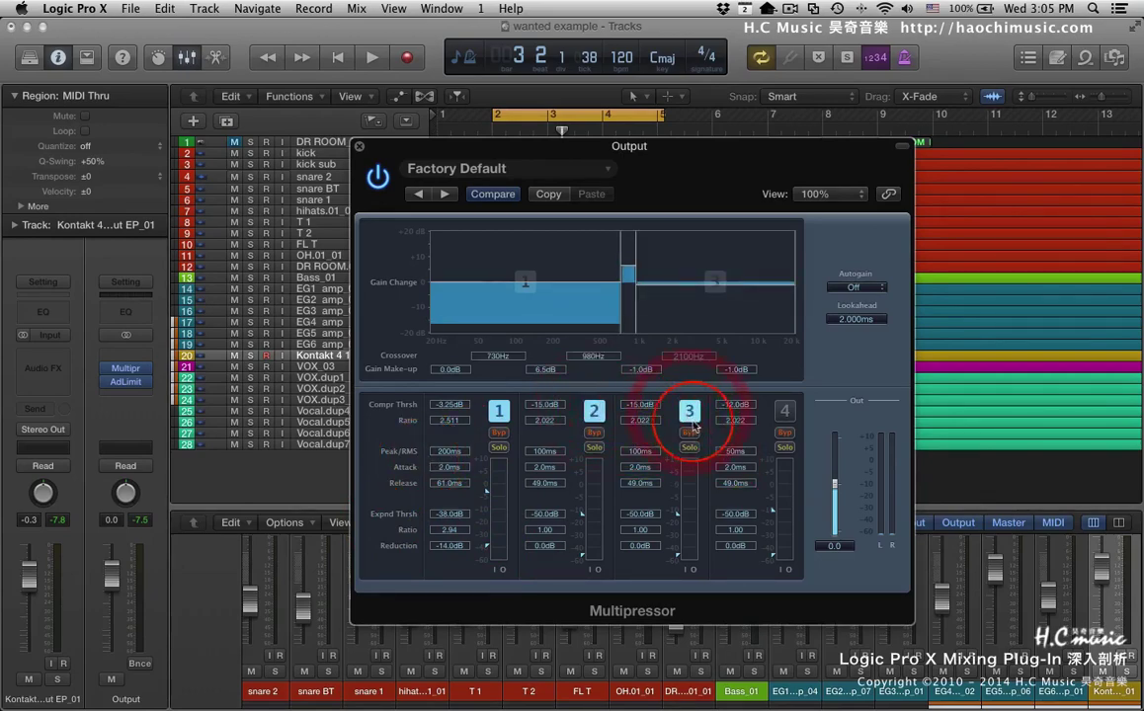
pyautogui.click(785, 411)
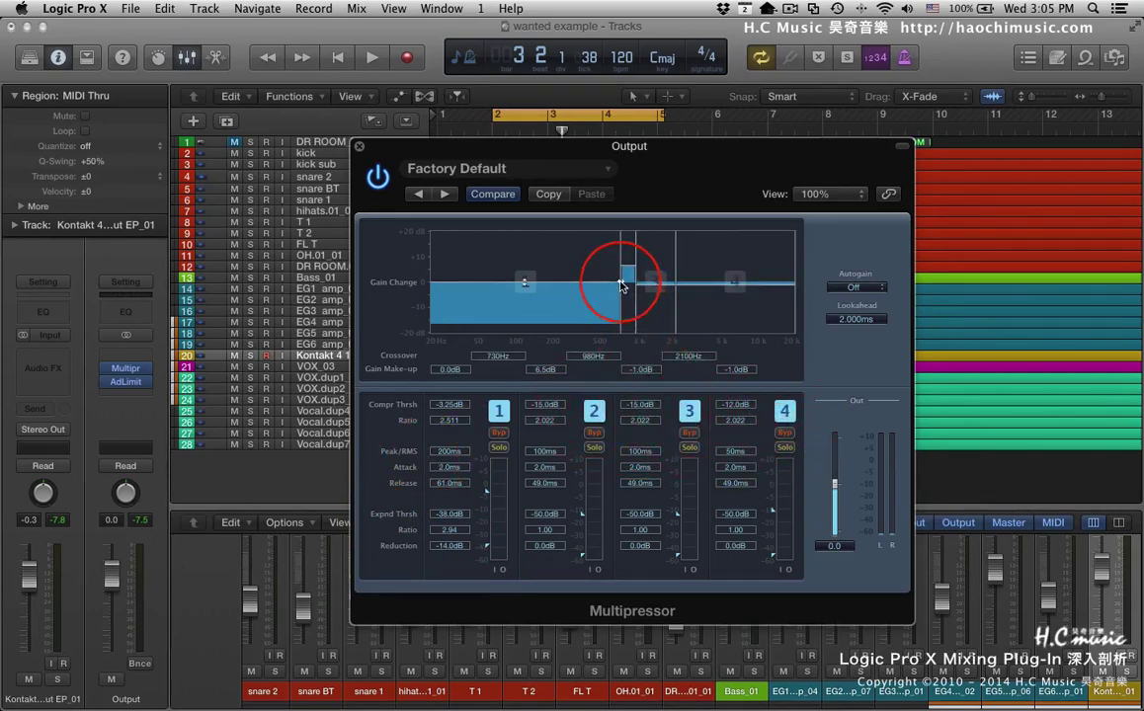
# Step: Set the crossovers to 180, 1100 and 3500 Hz, with gain make-up of 1.5 dB on band 1 and -3.5 dB on band 2
pyautogui.moveTo(626, 293); pyautogui.dragTo(539, 283)
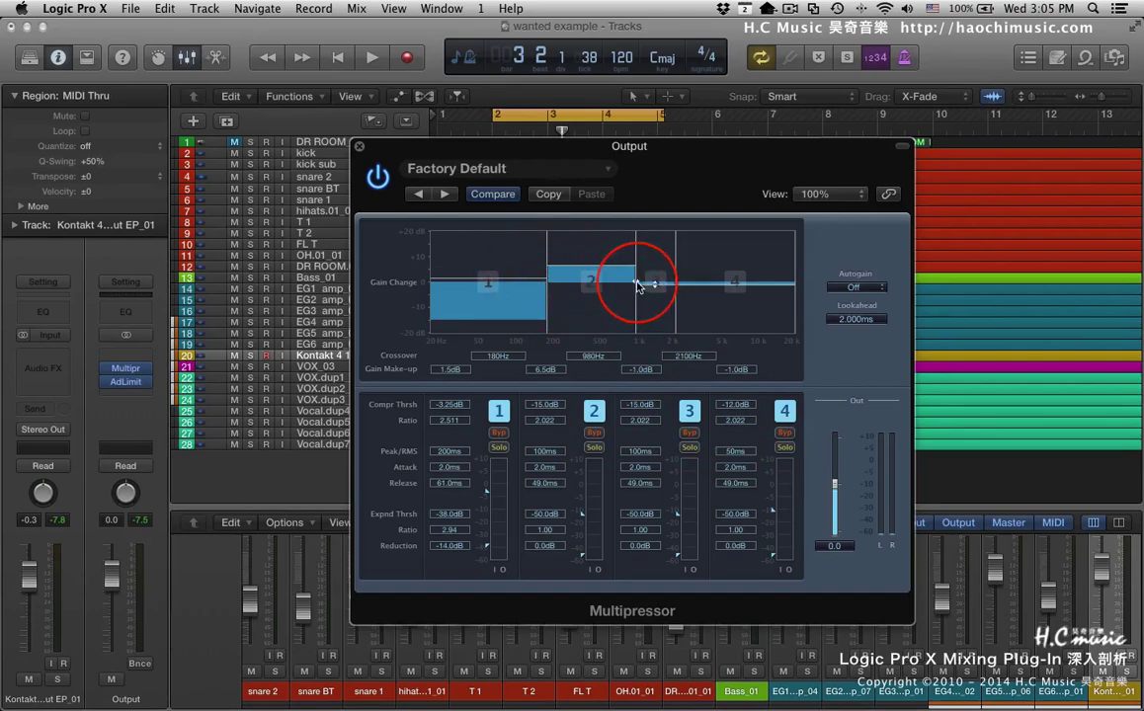
pyautogui.moveTo(638, 285); pyautogui.dragTo(703, 285)
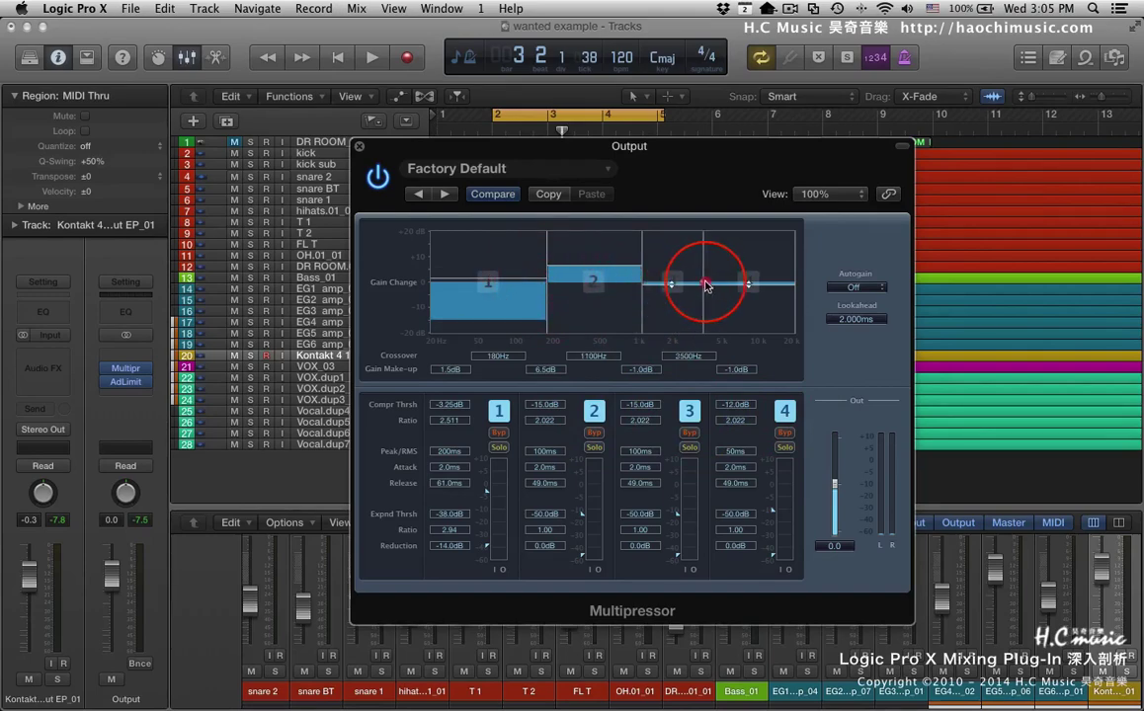
pyautogui.moveTo(596, 278)
pyautogui.mouseDown()
pyautogui.moveTo(590, 268)
pyautogui.moveTo(595, 291)
pyautogui.mouseUp()
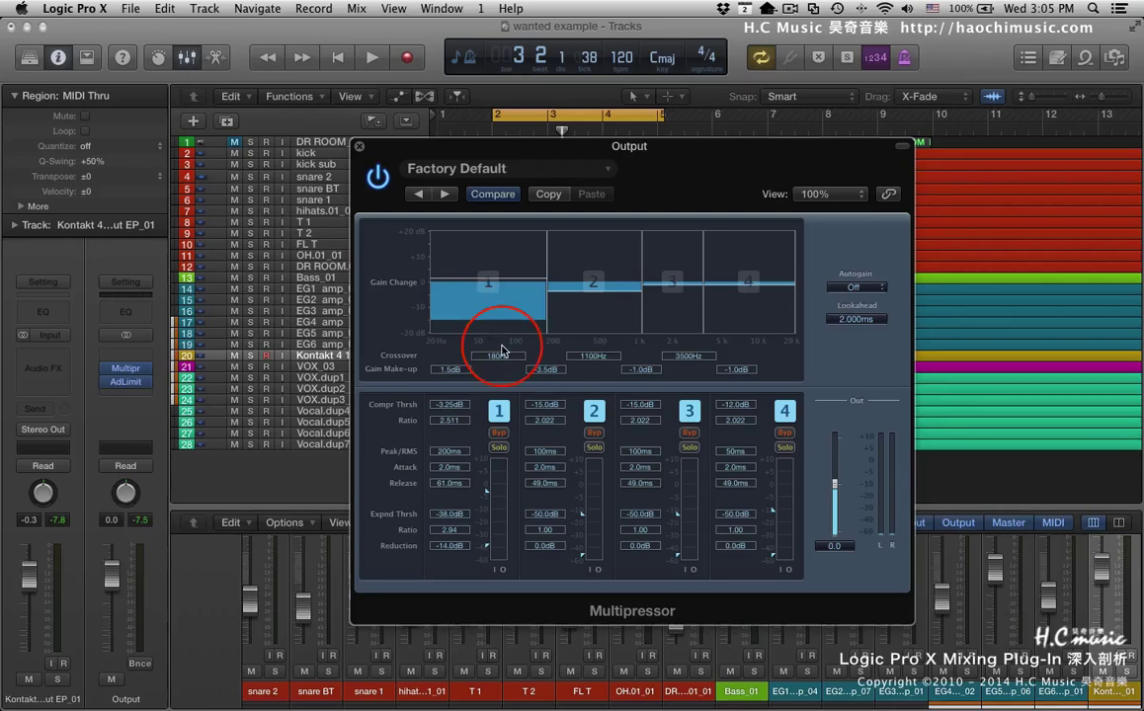
# Step: Close the Multipressor window and insert a Linear Phase EQ ahead of the Multipressor on the Output channel, closing its window too
pyautogui.moveTo(715, 154); pyautogui.dragTo(688, 111)
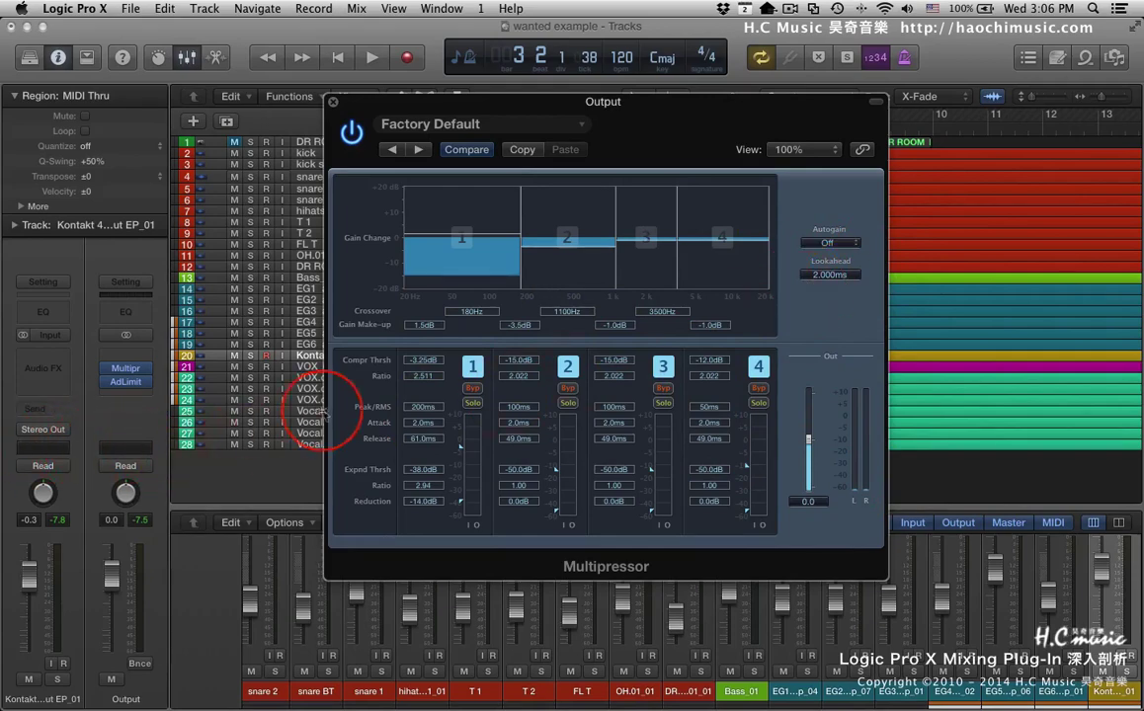
pyautogui.click(333, 102)
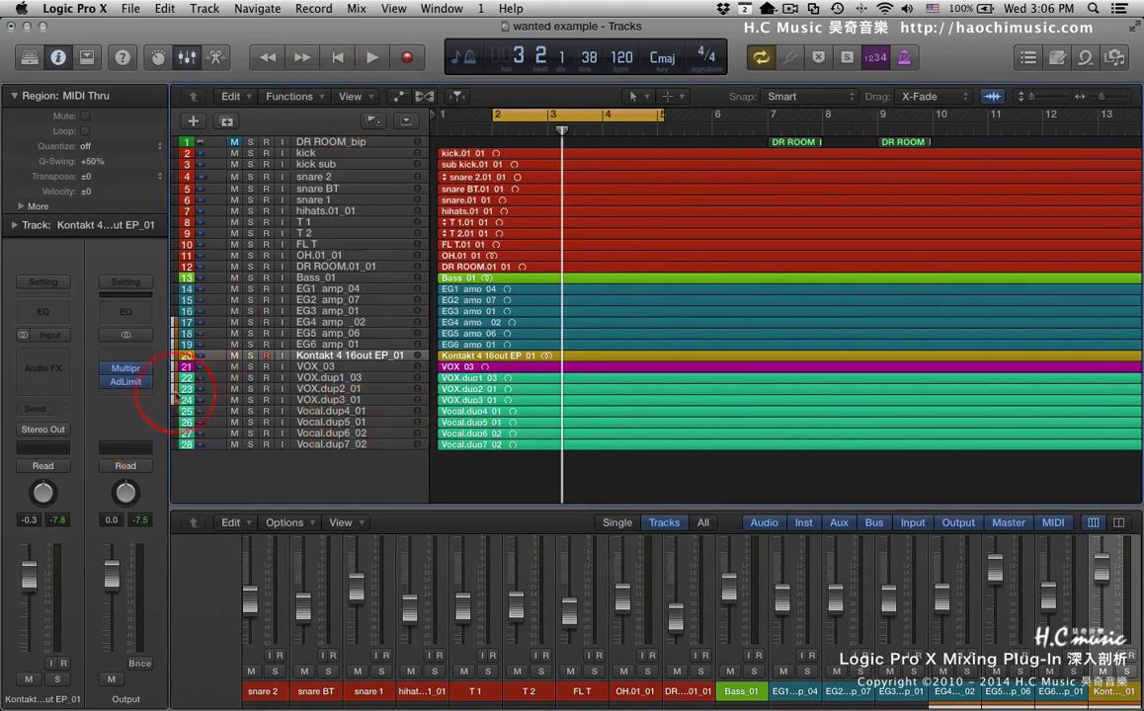
pyautogui.click(126, 395)
pyautogui.moveTo(168, 441)
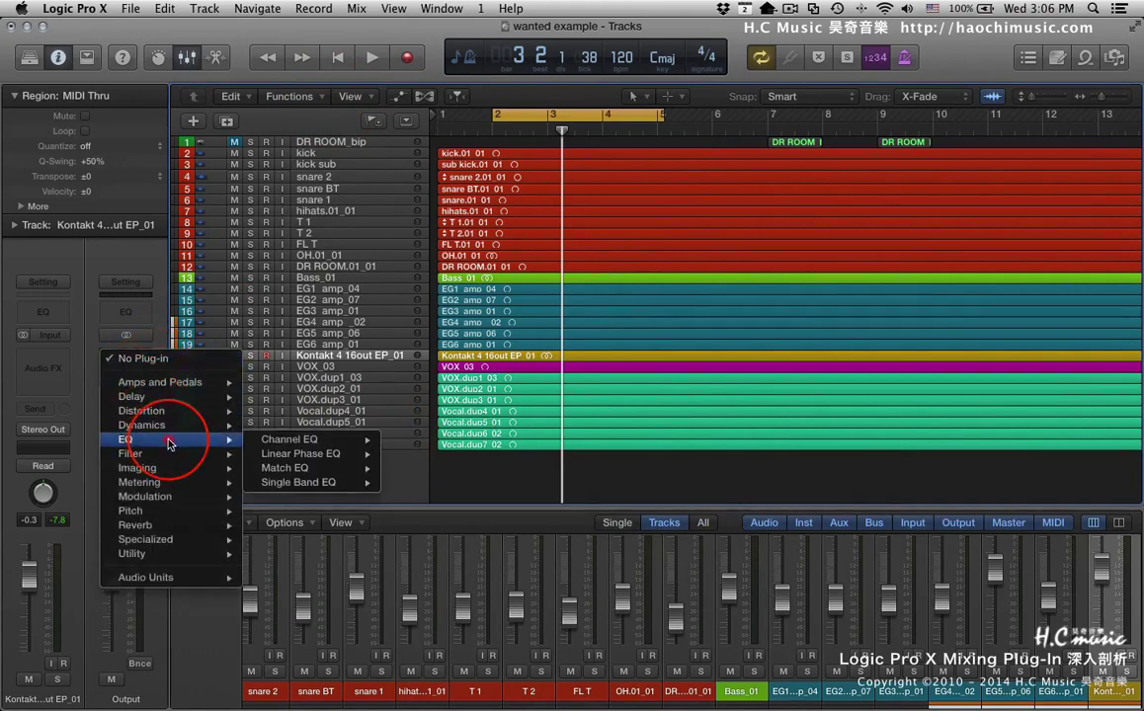
pyautogui.click(410, 455)
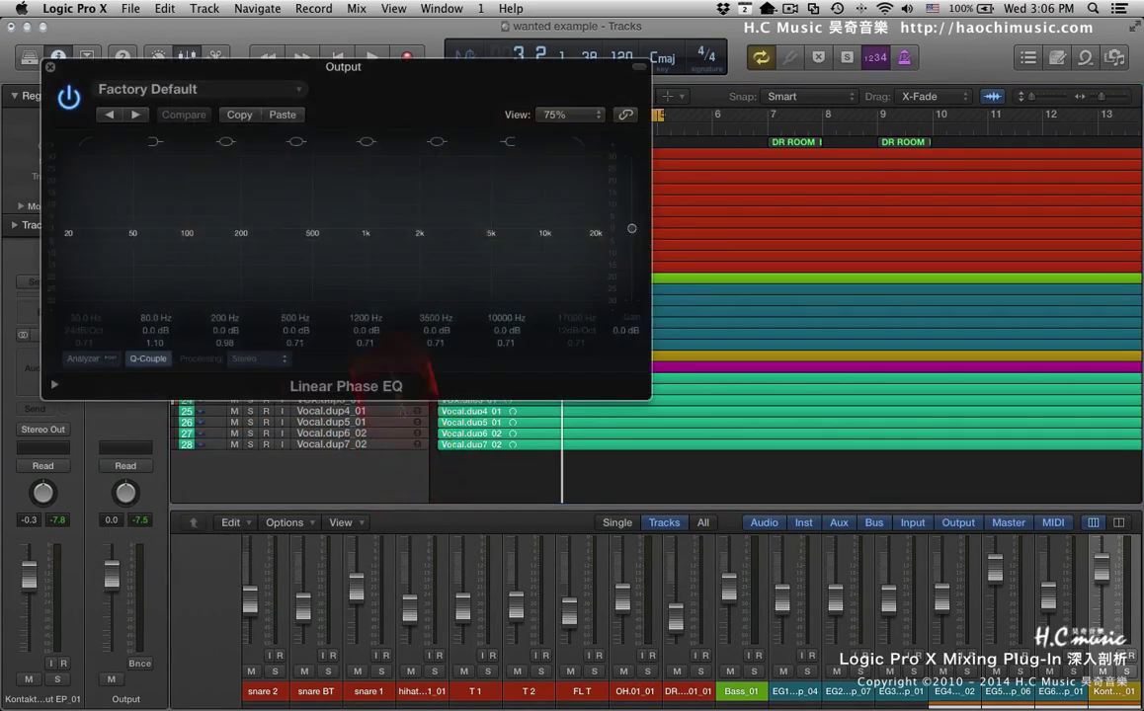
pyautogui.moveTo(223, 69); pyautogui.dragTo(619, 306)
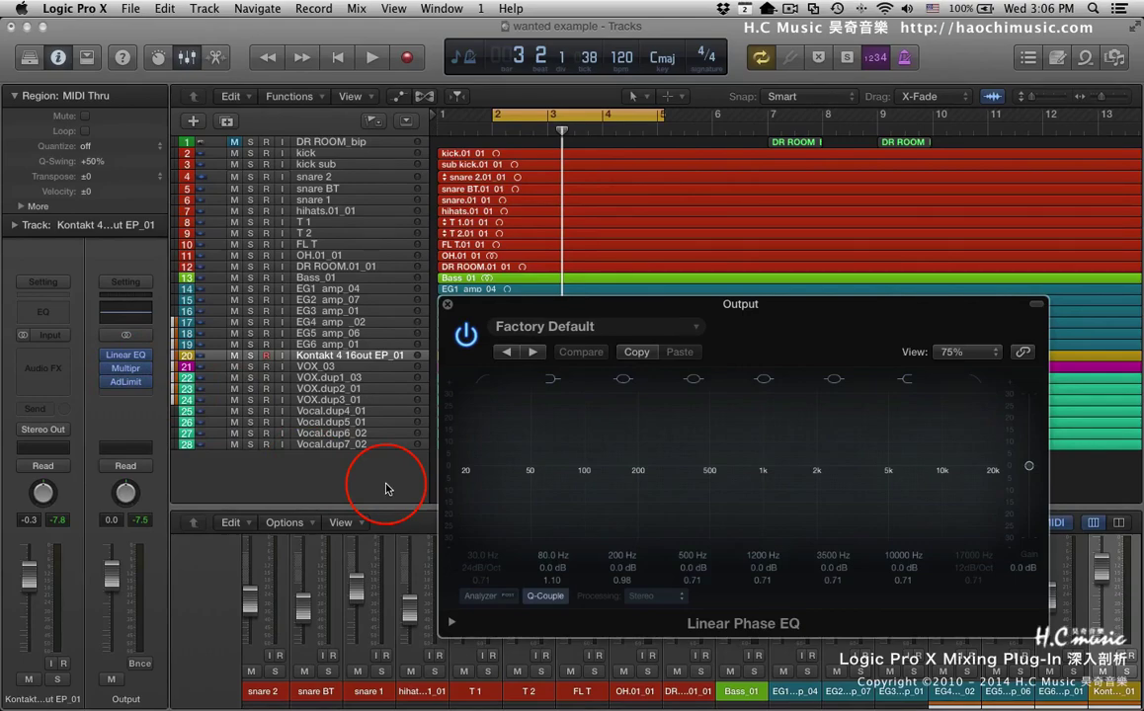
pyautogui.click(449, 309)
# Step: Open the plug-in choices for the Multipressor's insert slot on the Output channel
pyautogui.click(128, 367)
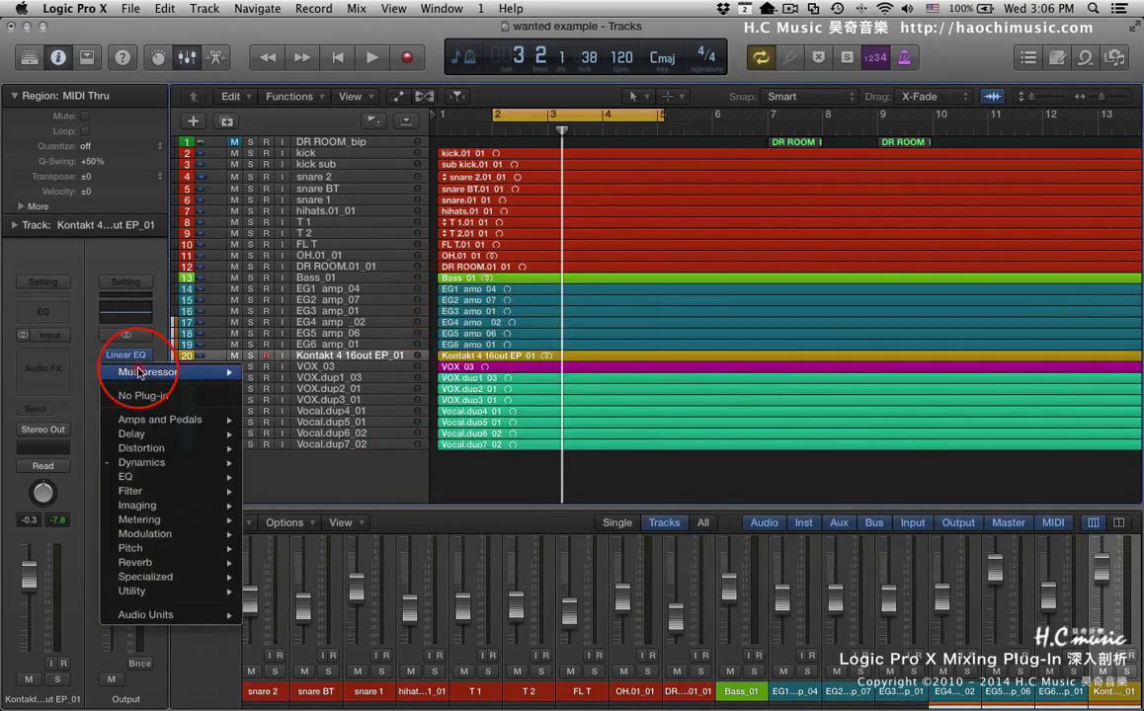
pyautogui.moveTo(138, 371)
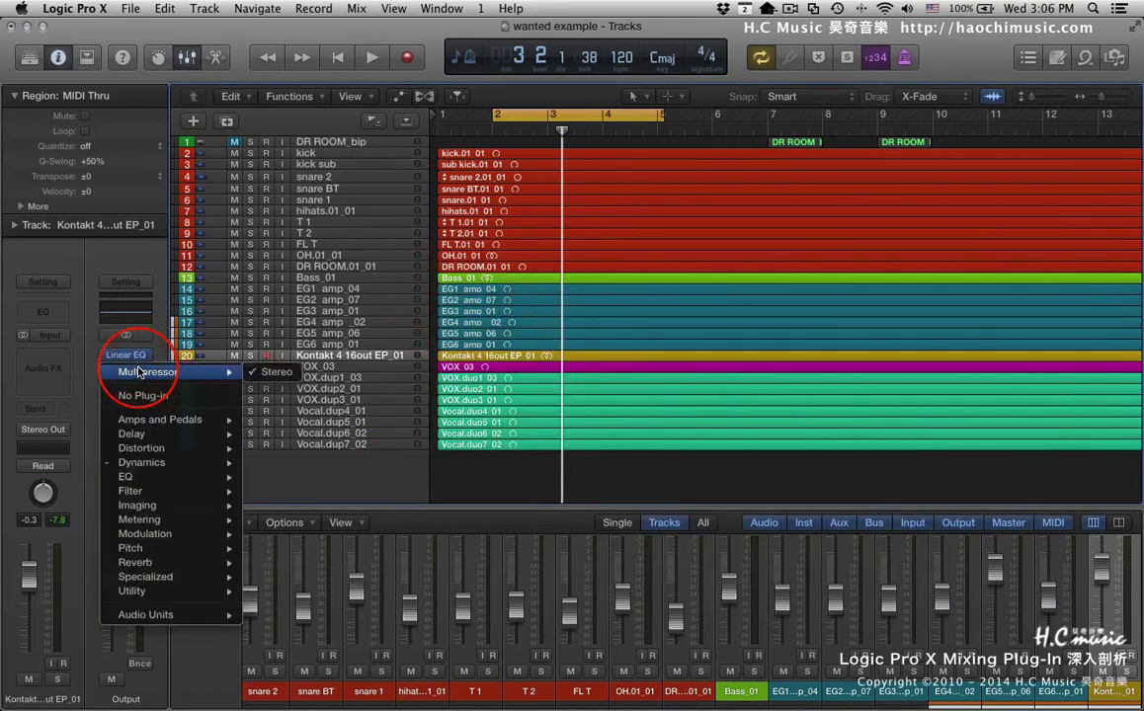